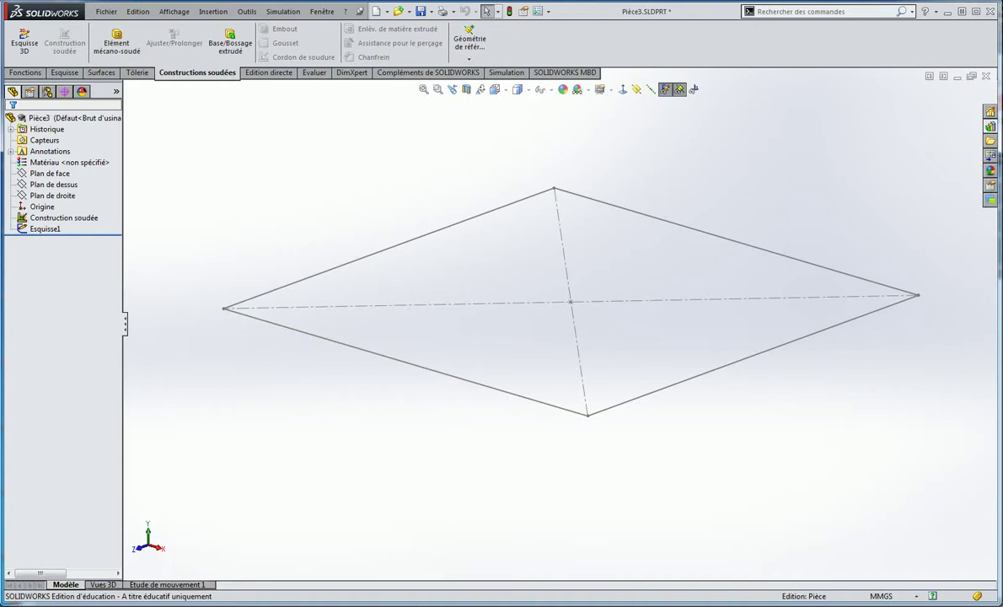
# Try a structural member with the ansi pouces square tube profile, then cancel without picking a size
pyautogui.click(116, 42)
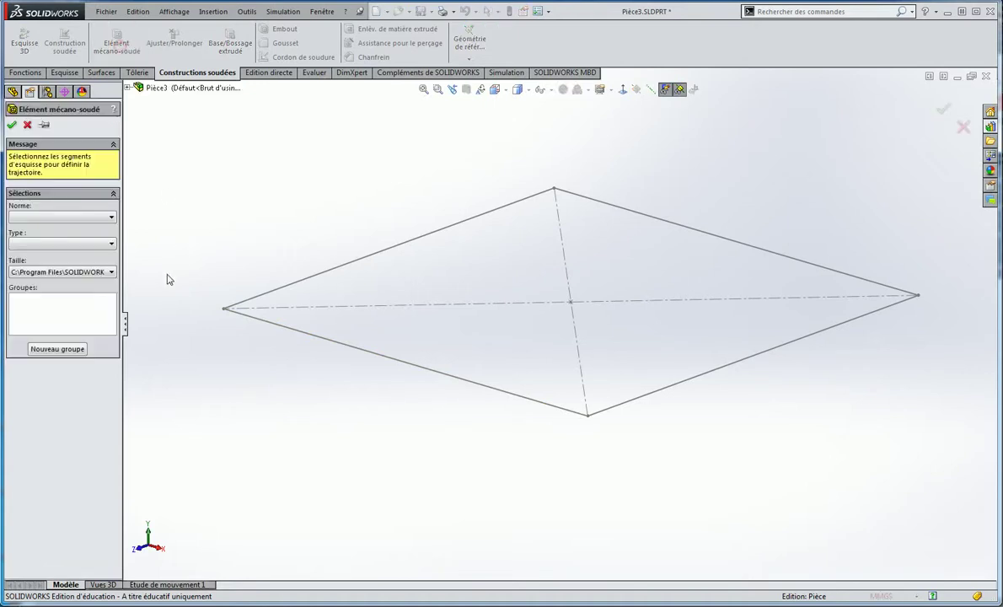
pyautogui.click(72, 218)
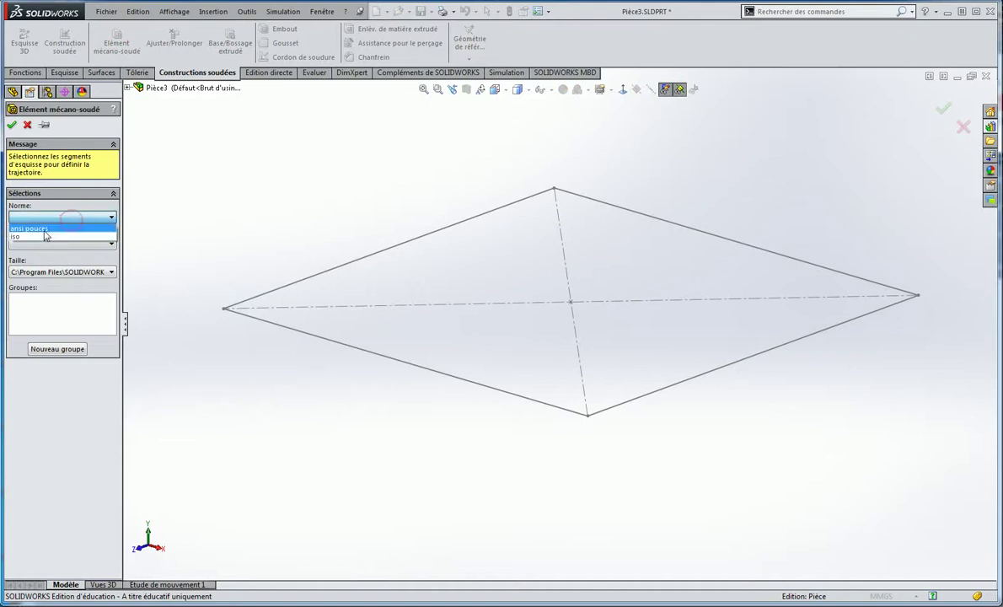
pyautogui.click(63, 202)
pyautogui.click(45, 245)
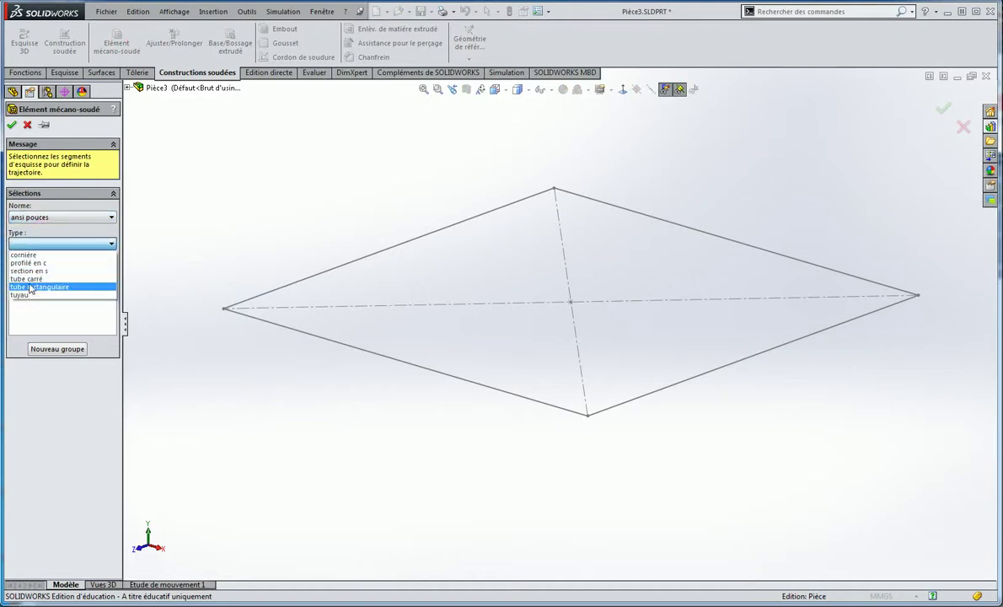
pyautogui.click(34, 263)
pyautogui.click(34, 271)
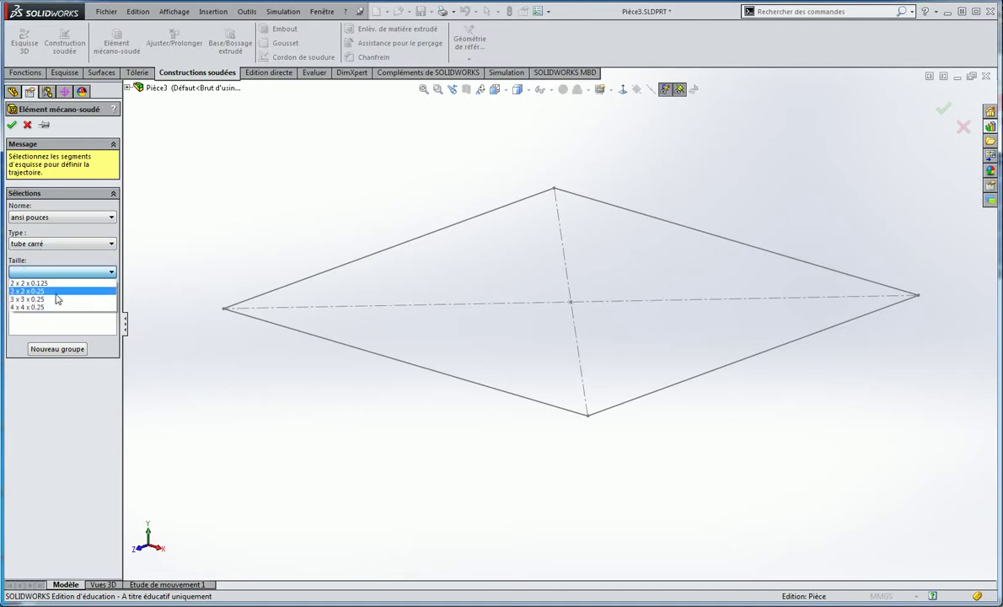
pyautogui.click(27, 126)
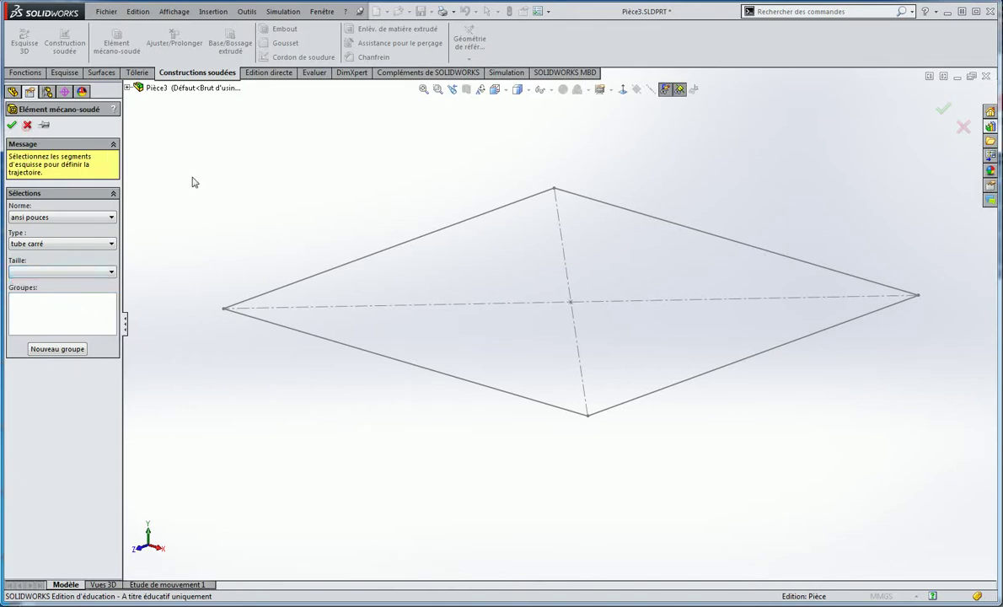
pyautogui.click(27, 125)
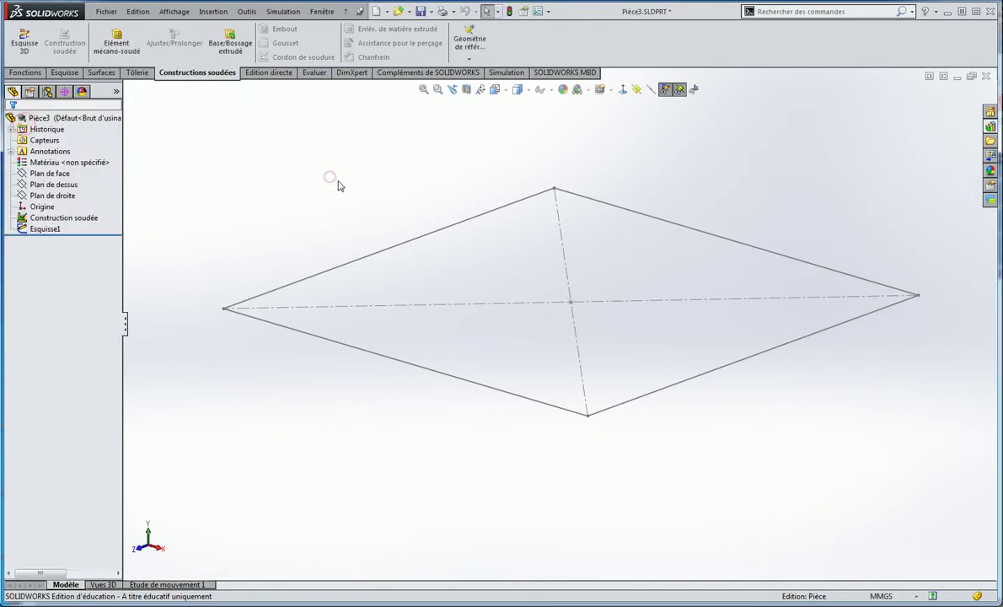
pyautogui.moveTo(331, 179); pyautogui.dragTo(333, 180, button='middle')
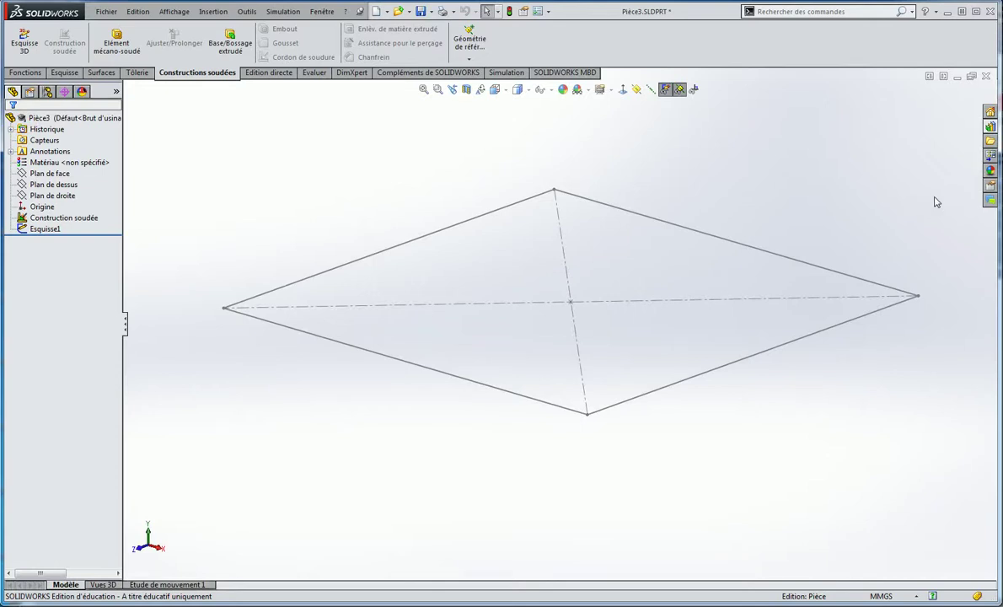
# Browse the Weldments profile packages (DIN, Unistrut, JIS, ISO, GB) and select ANSI Inch
pyautogui.click(990, 128)
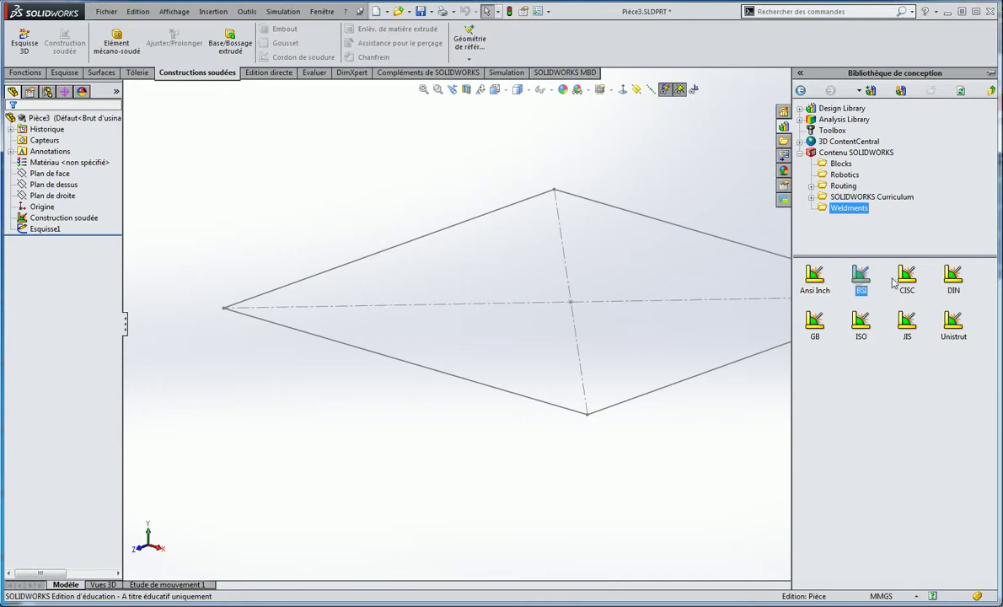
pyautogui.click(952, 276)
pyautogui.click(953, 325)
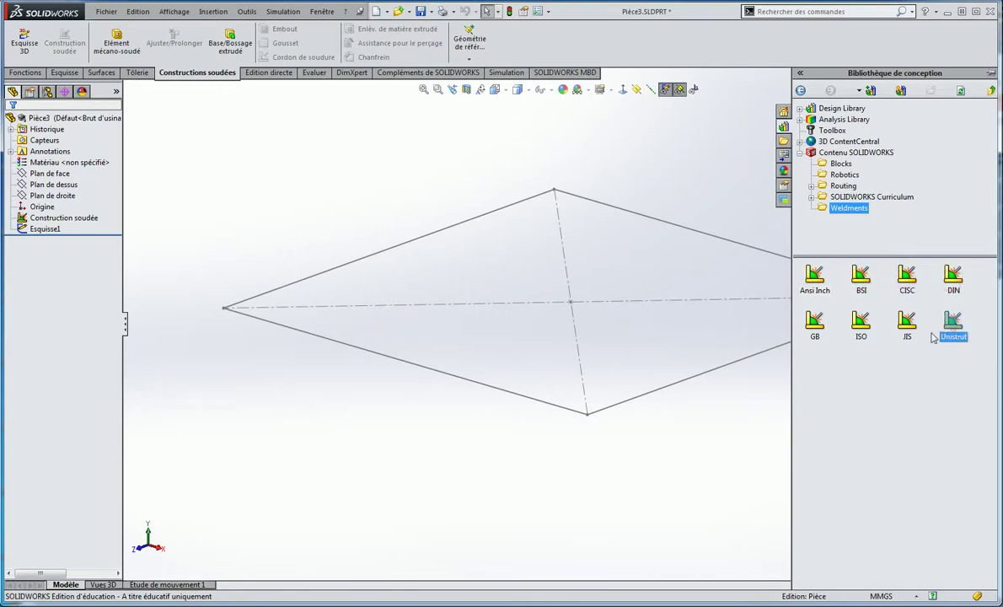
pyautogui.click(907, 323)
pyautogui.click(860, 323)
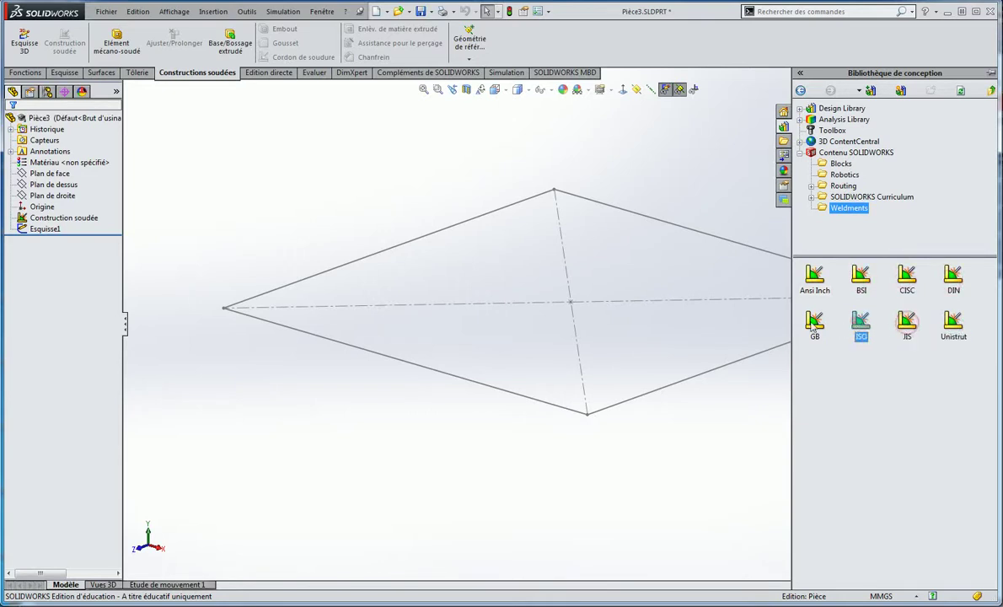
pyautogui.click(815, 323)
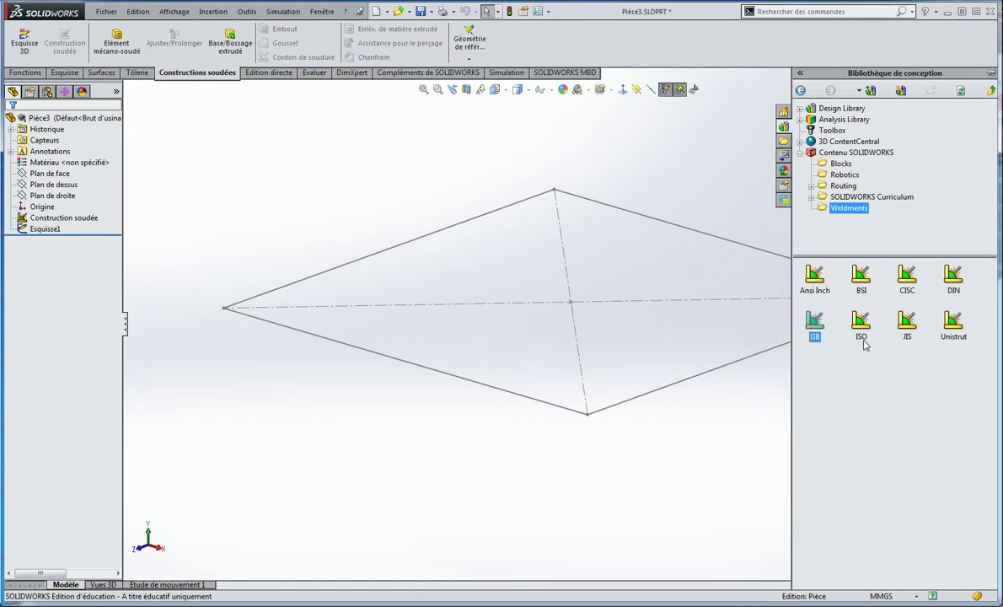
pyautogui.click(814, 285)
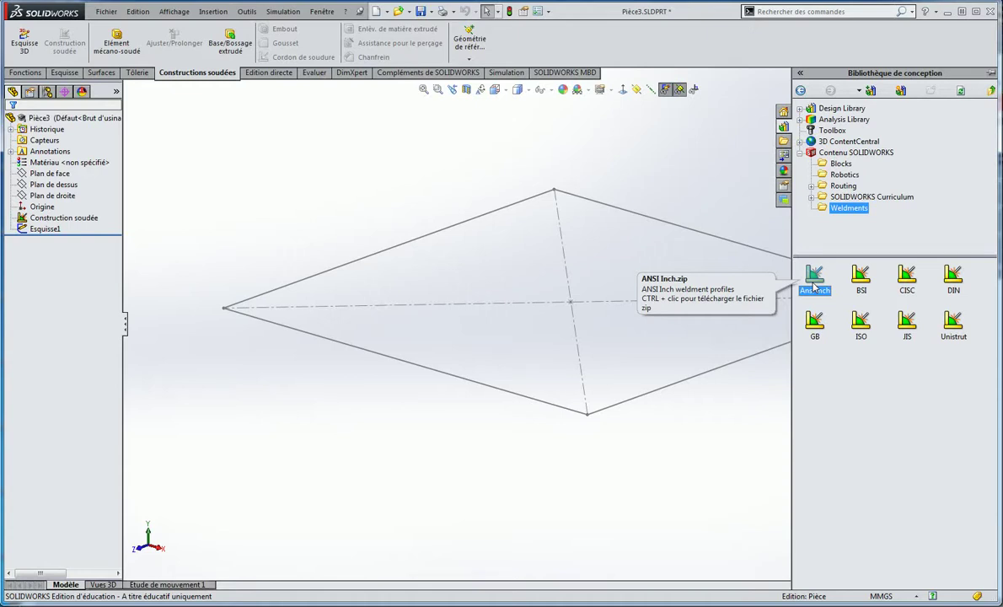
# Download the ANSI Inch profile zip into the video folder, then collapse the Design Library
pyautogui.keyDown('ctrl'); pyautogui.click(814, 287); pyautogui.keyUp('ctrl')
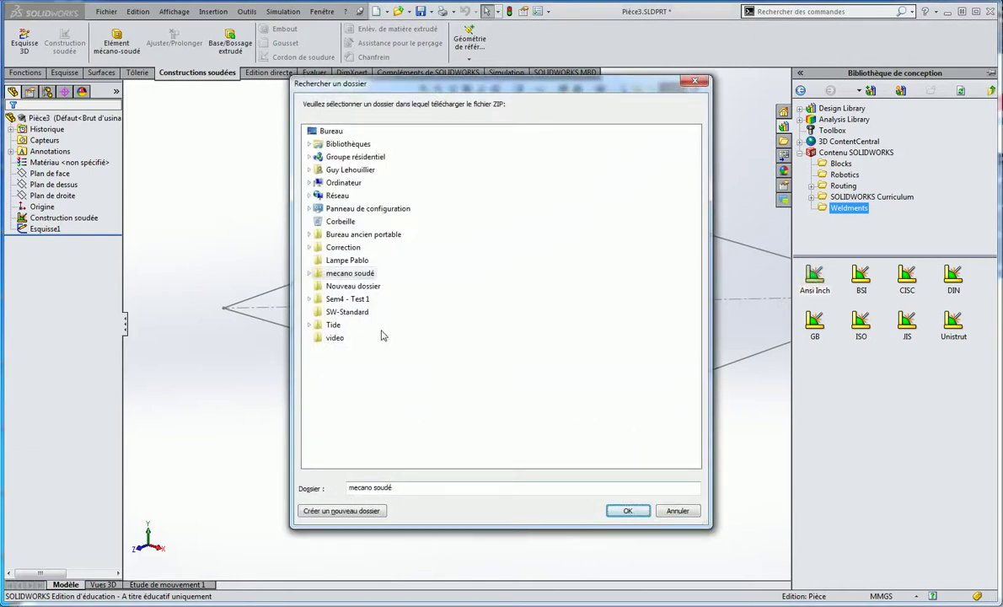
pyautogui.click(334, 339)
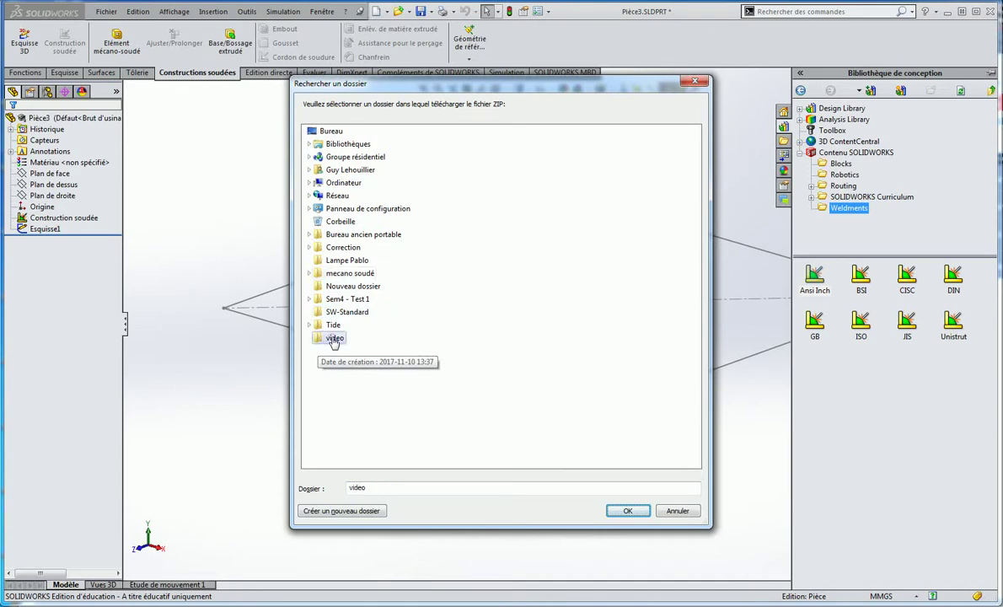
pyautogui.click(628, 511)
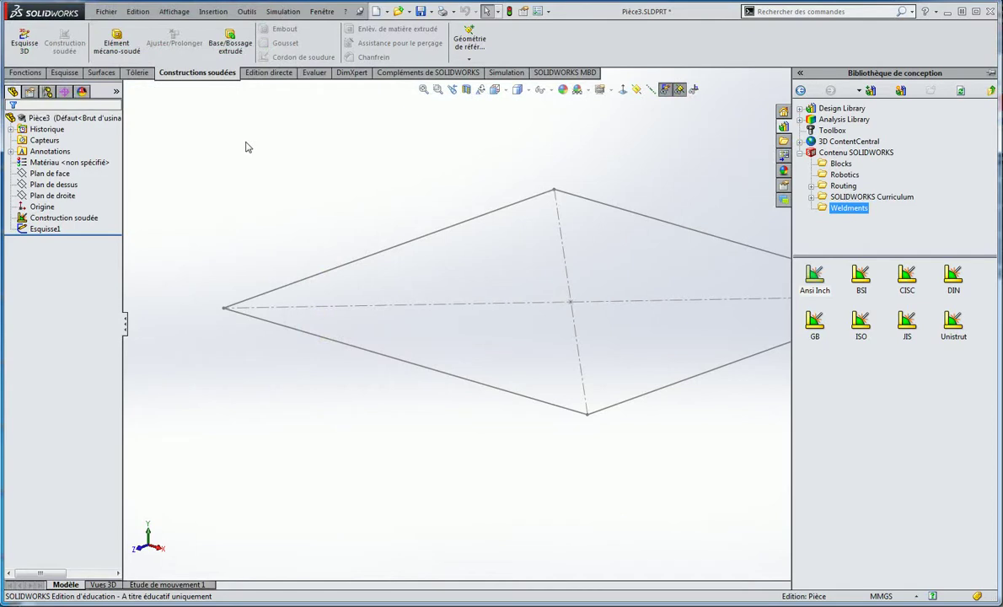
pyautogui.click(655, 149)
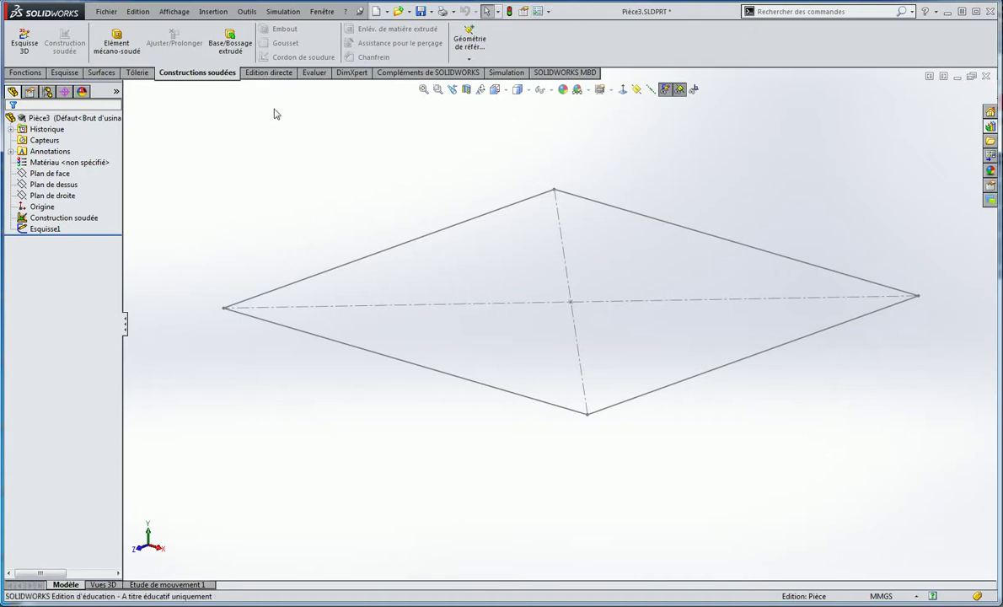
pyautogui.click(549, 15)
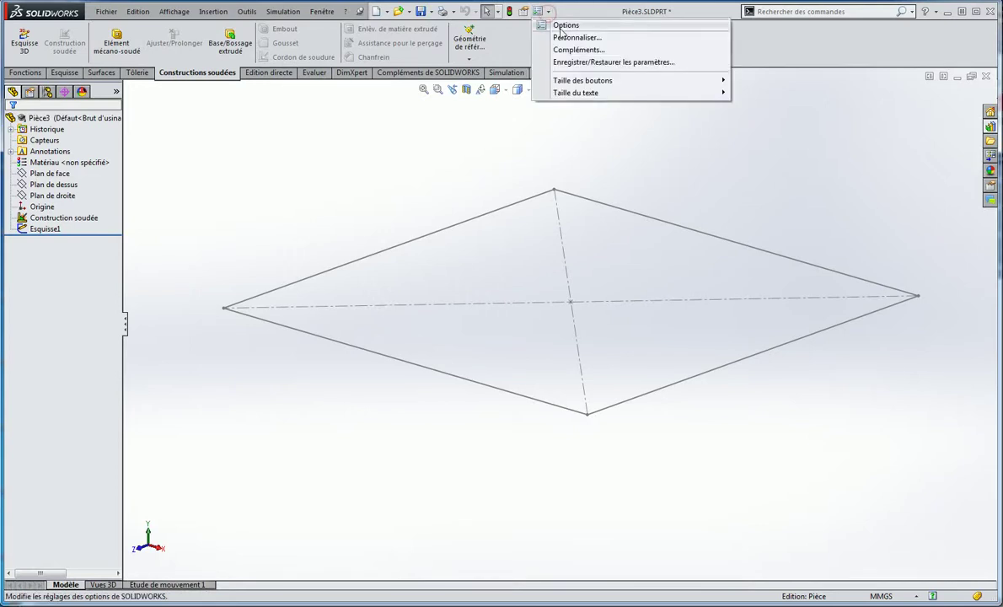
pyautogui.click(556, 24)
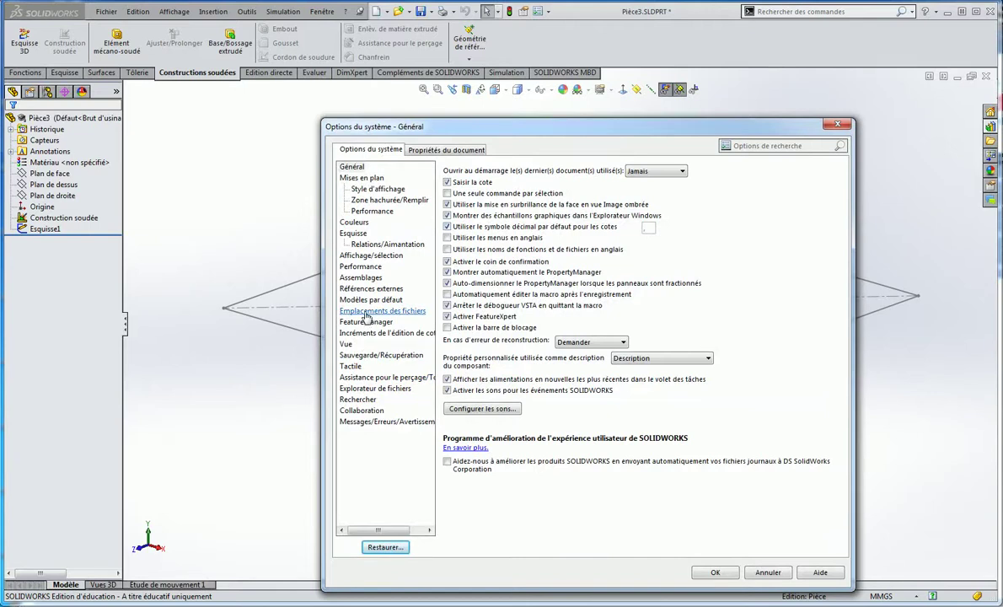
pyautogui.click(365, 313)
pyautogui.click(468, 180)
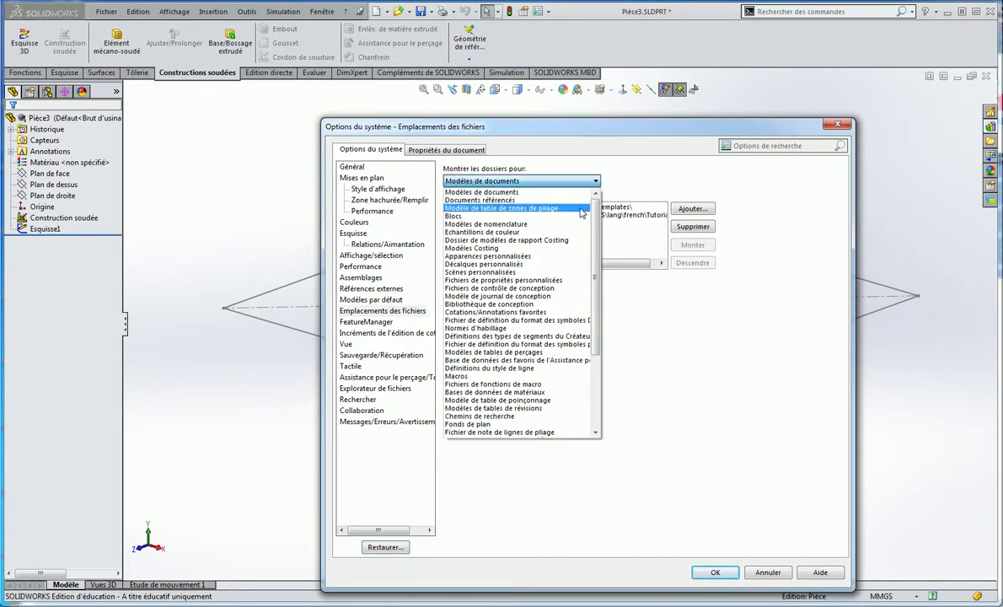
pyautogui.scroll(-2, 548, 278)
pyautogui.scroll(-3, 539, 337)
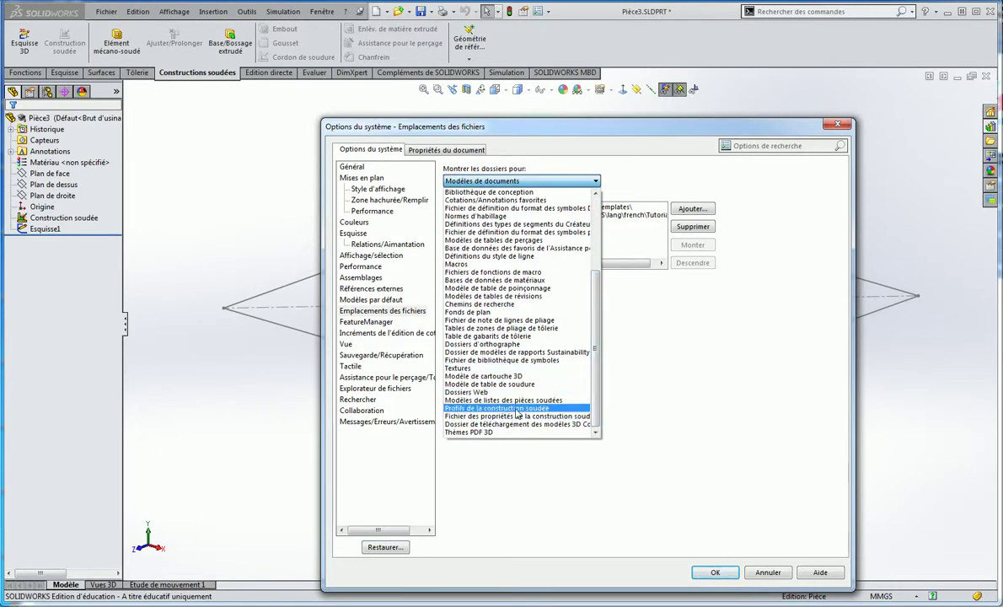
pyautogui.click(518, 409)
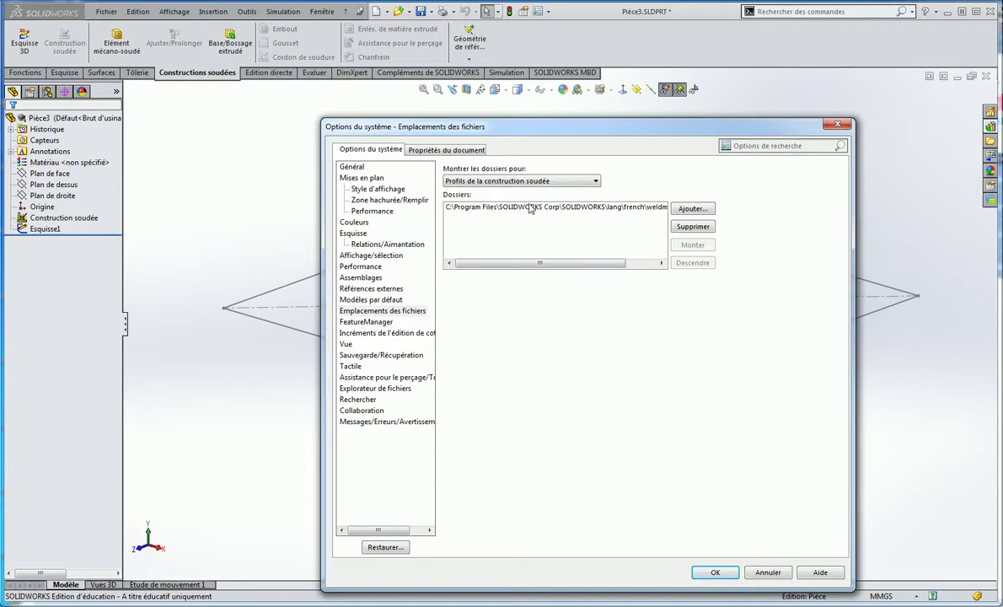
pyautogui.moveTo(596, 262); pyautogui.dragTo(626, 263)
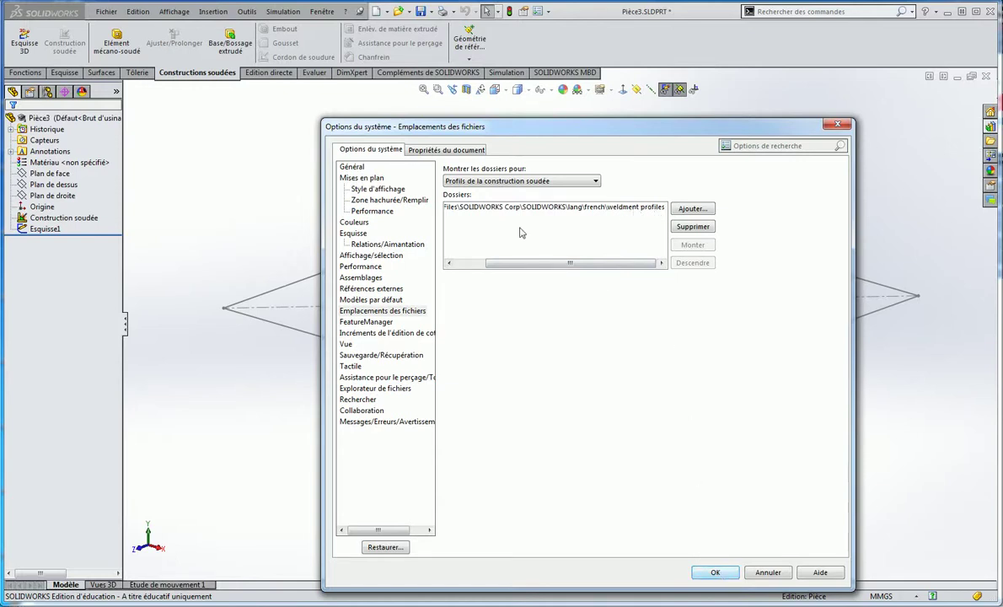
pyautogui.click(716, 574)
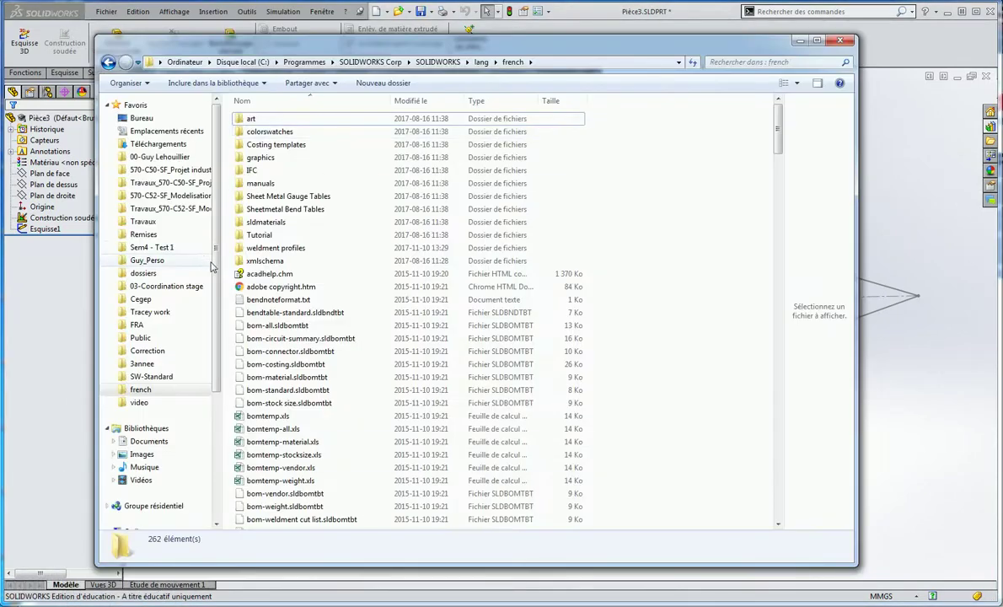
# Open ANSI Inch.zip in the video folder and extract all its files beside it
pyautogui.click(137, 402)
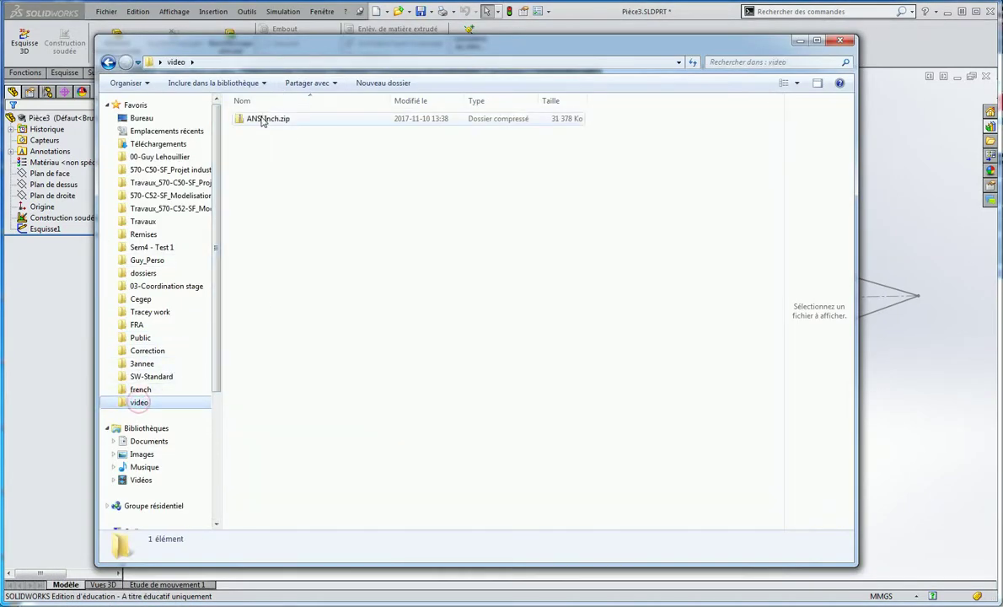
pyautogui.click(263, 122)
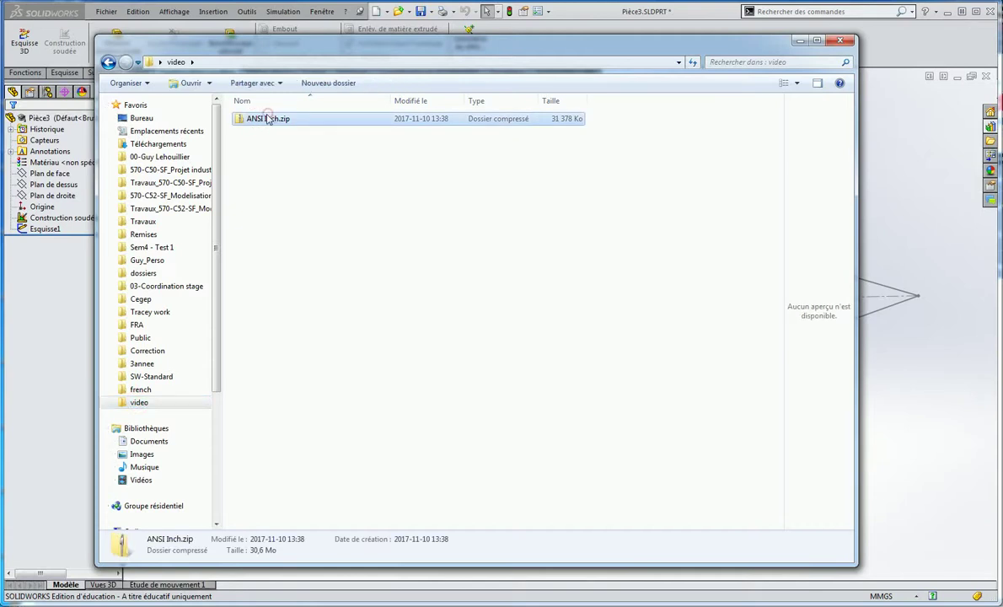
pyautogui.doubleClick(268, 119)
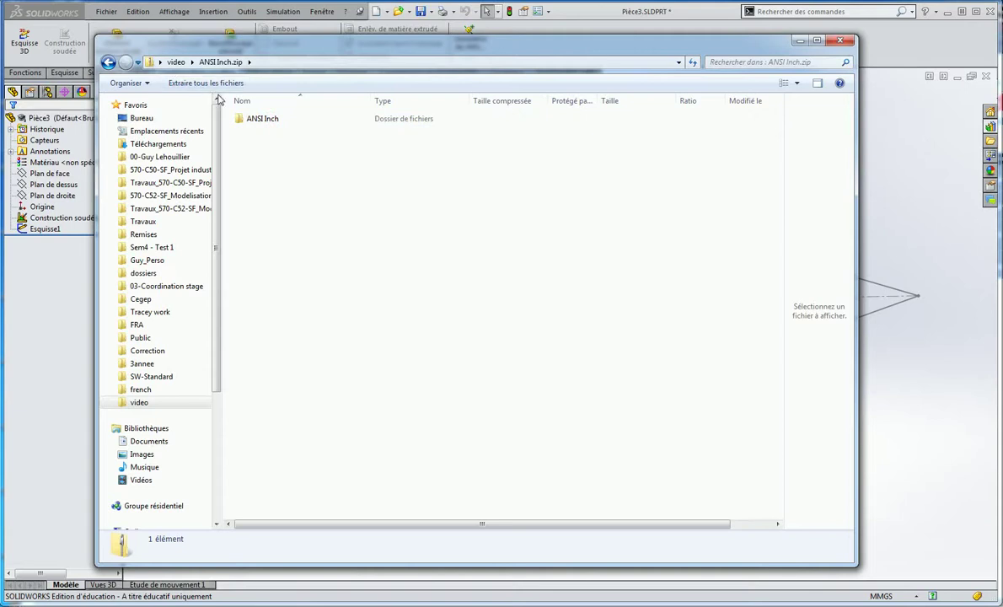
pyautogui.click(200, 82)
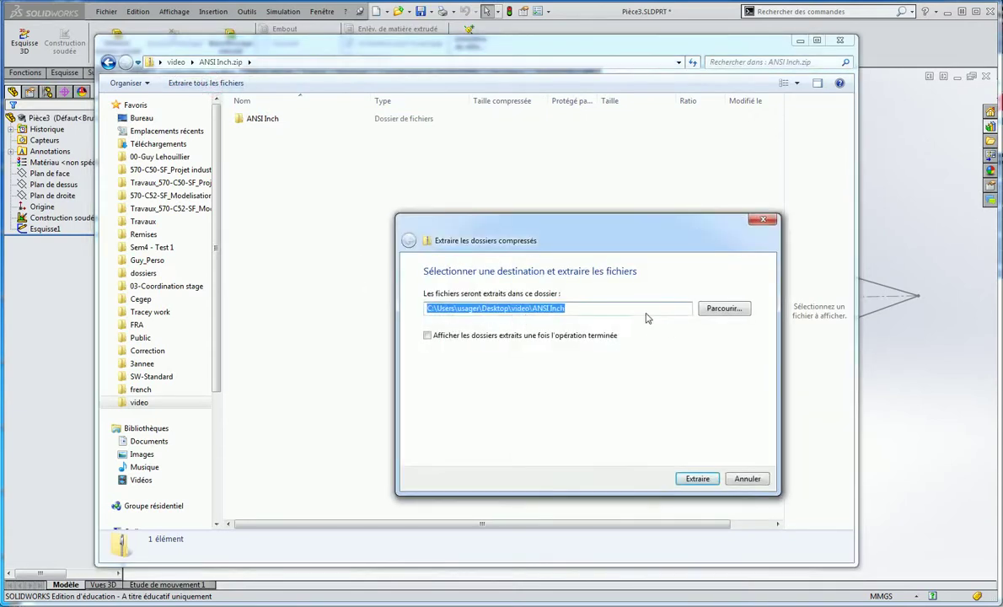
pyautogui.moveTo(562, 232); pyautogui.dragTo(437, 89)
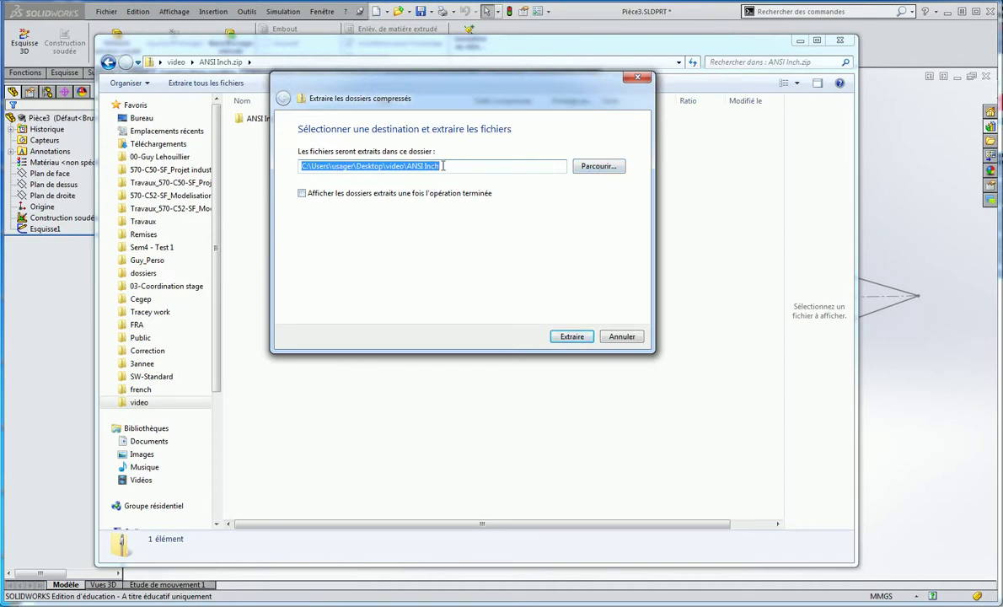
pyautogui.click(571, 337)
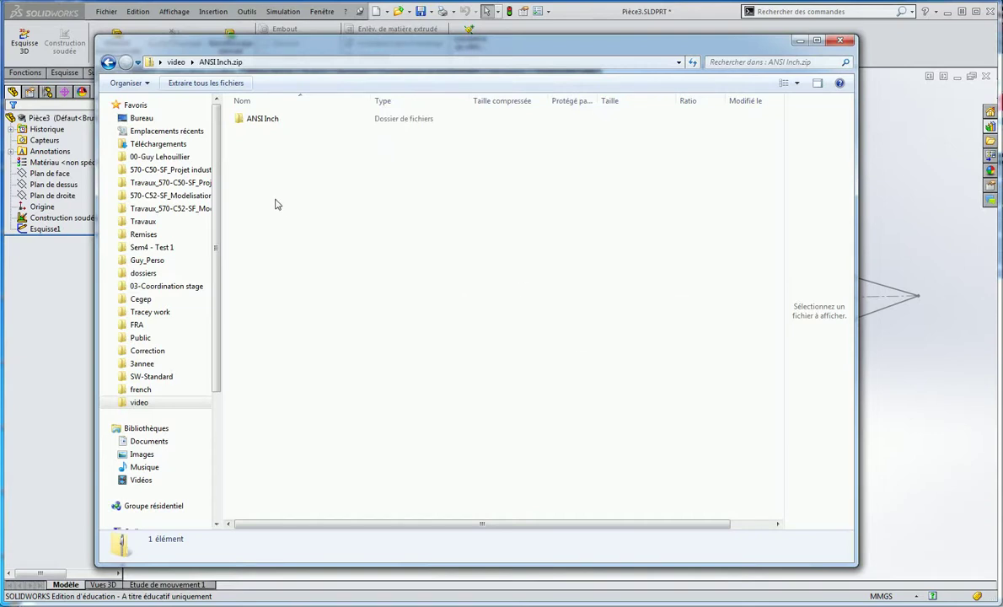
# In lang\french\weldment profiles, rename the ansi inch folder to 'ansi inch old'
pyautogui.click(135, 402)
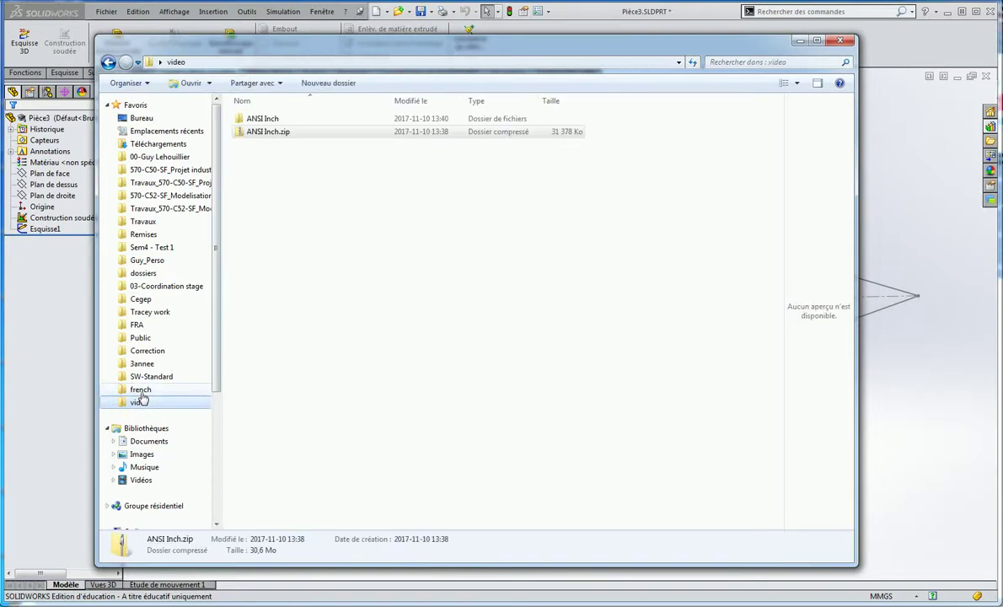
pyautogui.click(135, 390)
pyautogui.click(139, 403)
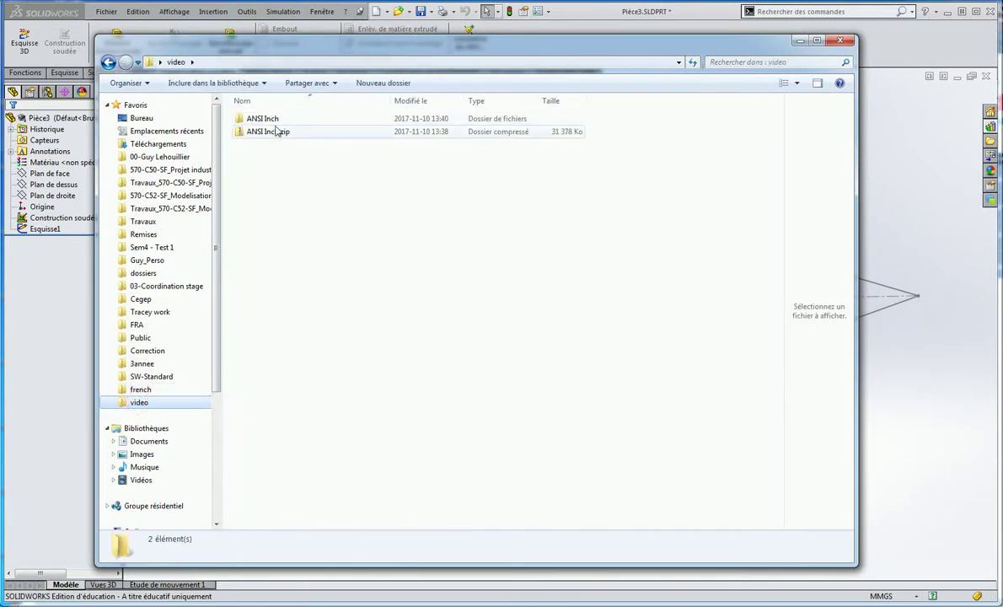
pyautogui.click(141, 390)
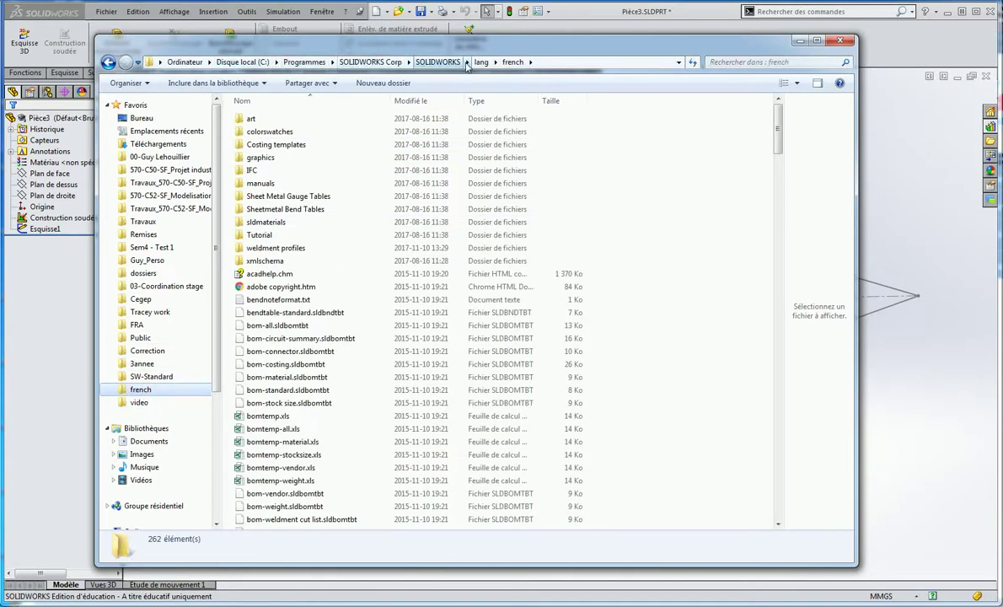
pyautogui.doubleClick(278, 248)
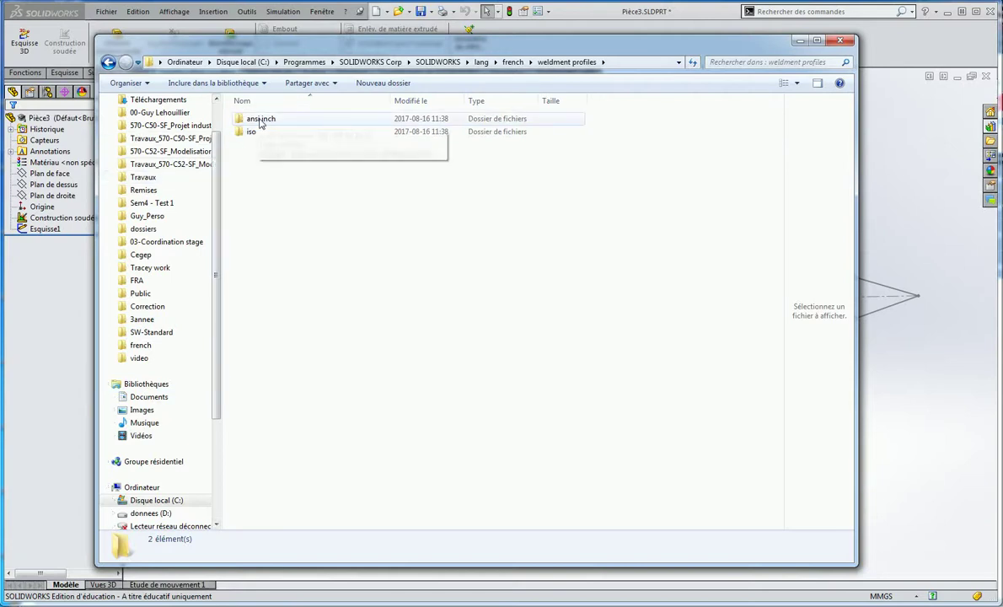
pyautogui.moveTo(262, 119)
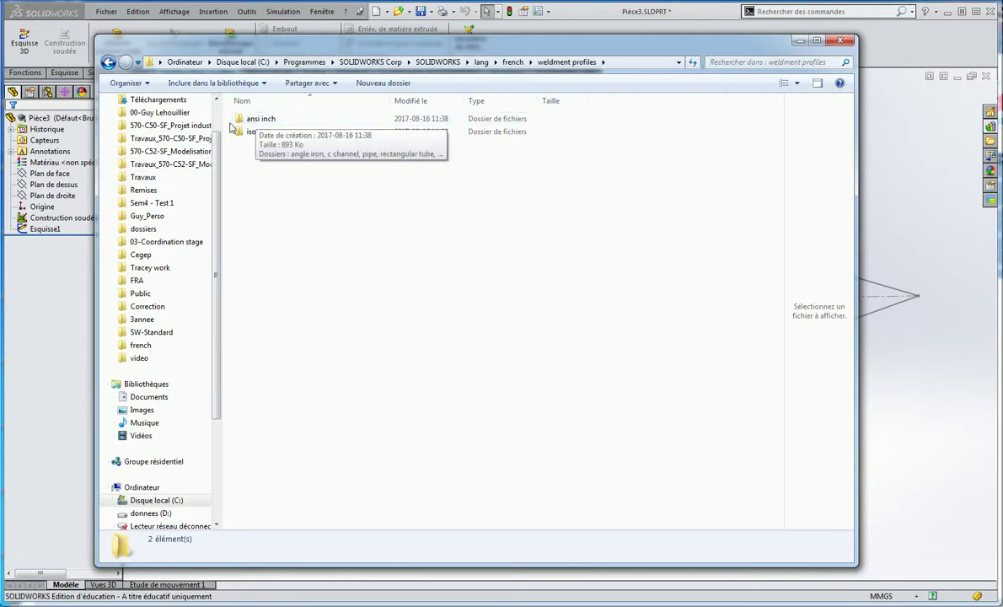
pyautogui.click(263, 121)
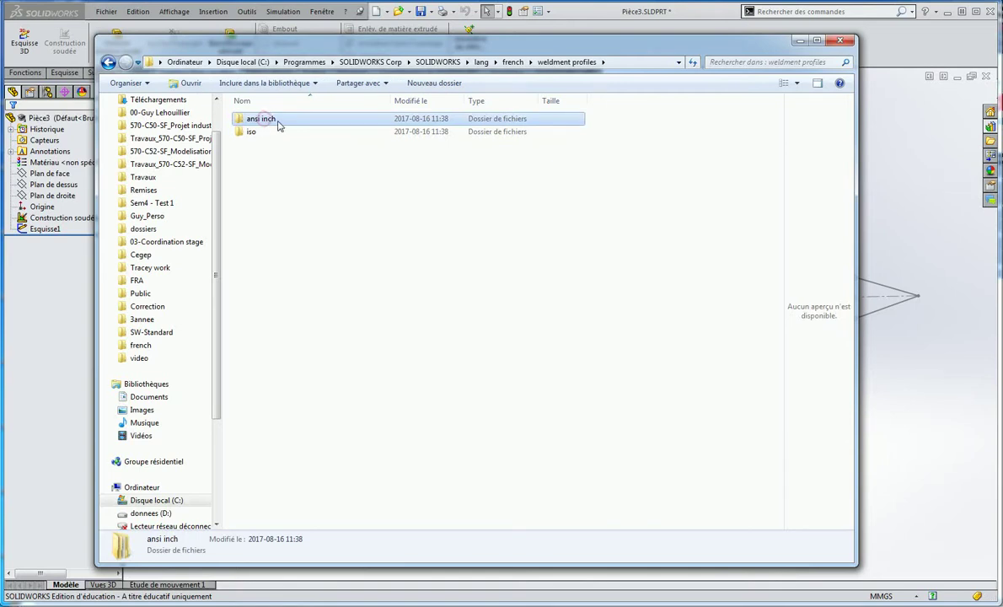
pyautogui.click(276, 122)
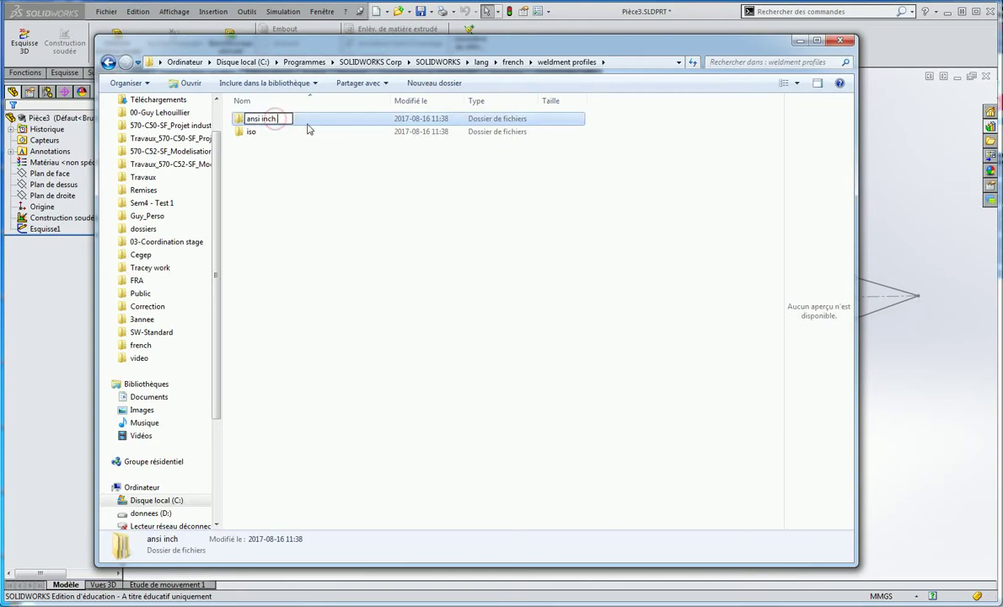
pyautogui.write('old')
pyautogui.click(287, 172)
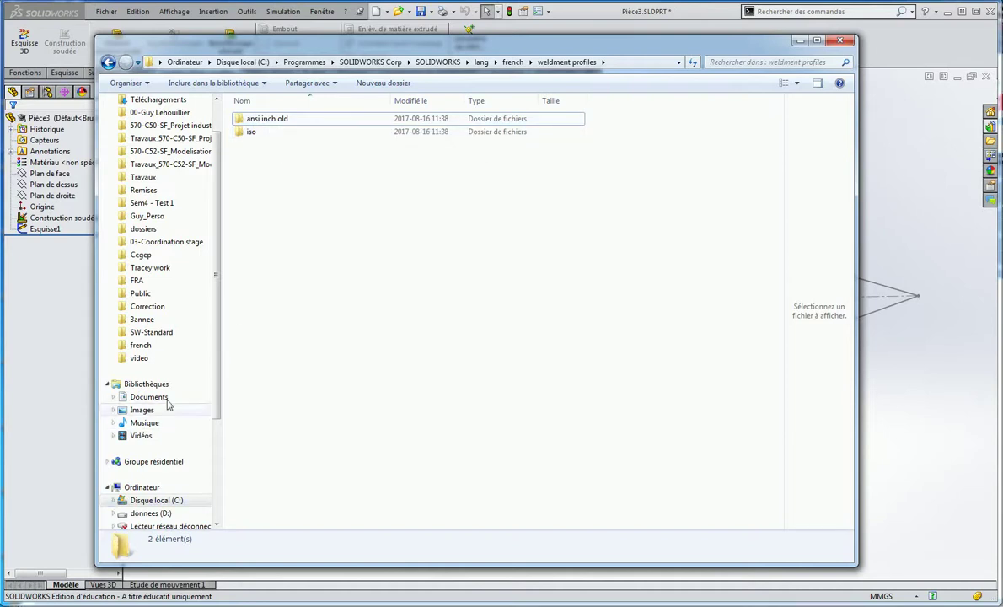
# Copy the extracted ANSI Inch folder from video and paste it into weldment profiles
pyautogui.click(140, 360)
pyautogui.click(257, 124)
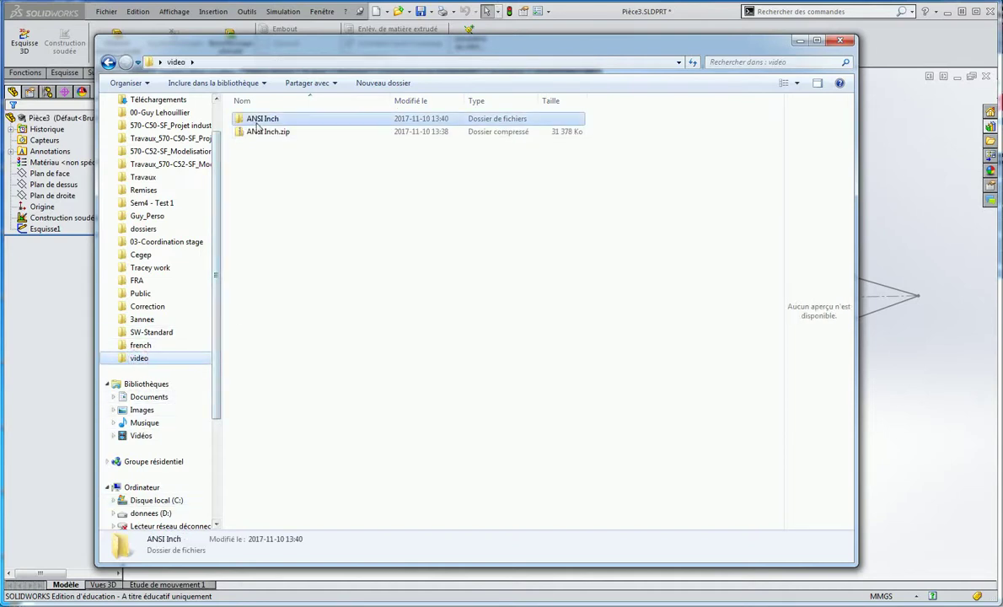
pyautogui.rightClick(257, 124)
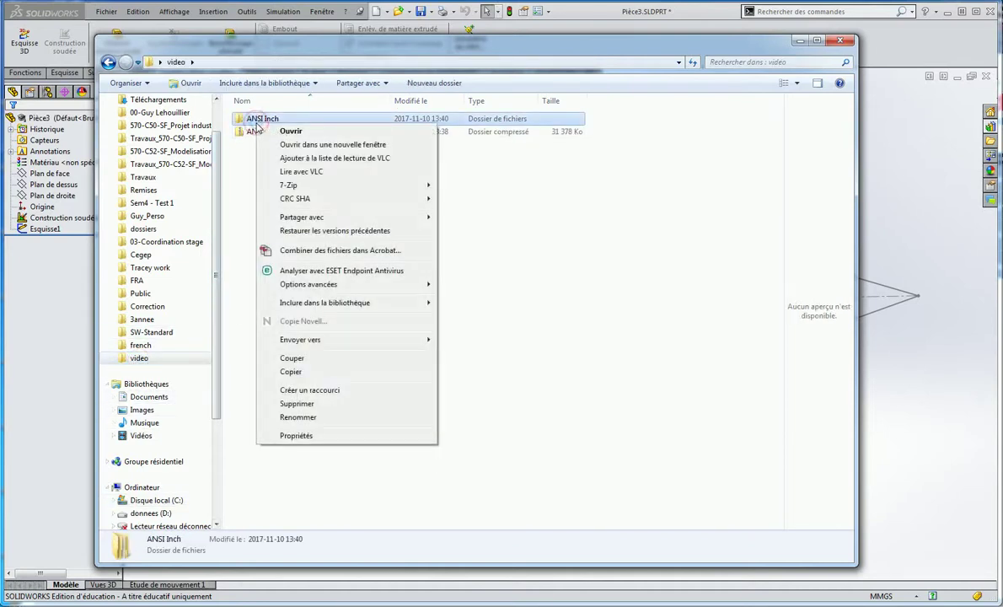
pyautogui.click(291, 373)
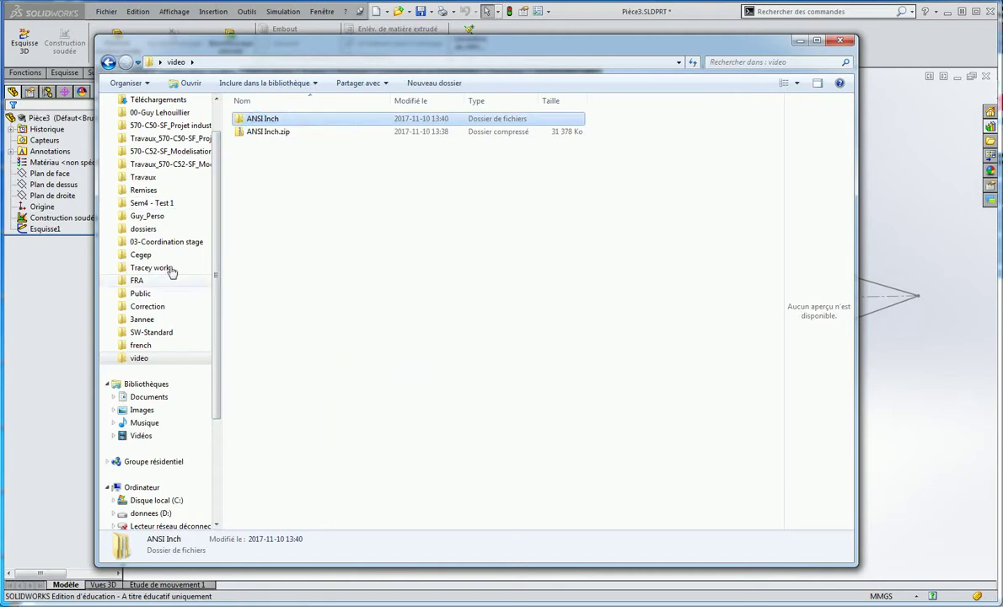
pyautogui.click(141, 345)
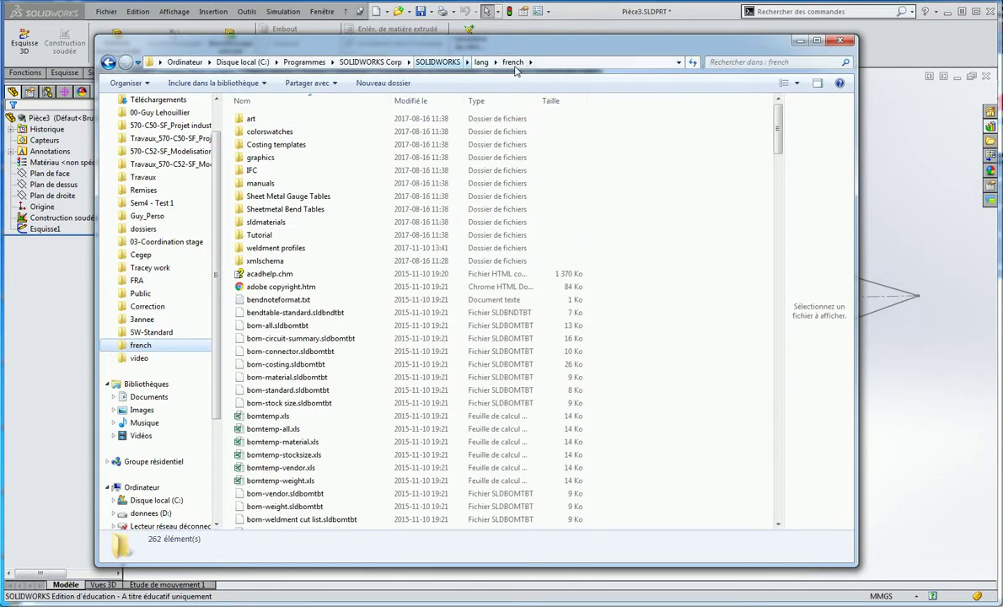
pyautogui.doubleClick(278, 247)
pyautogui.rightClick(257, 172)
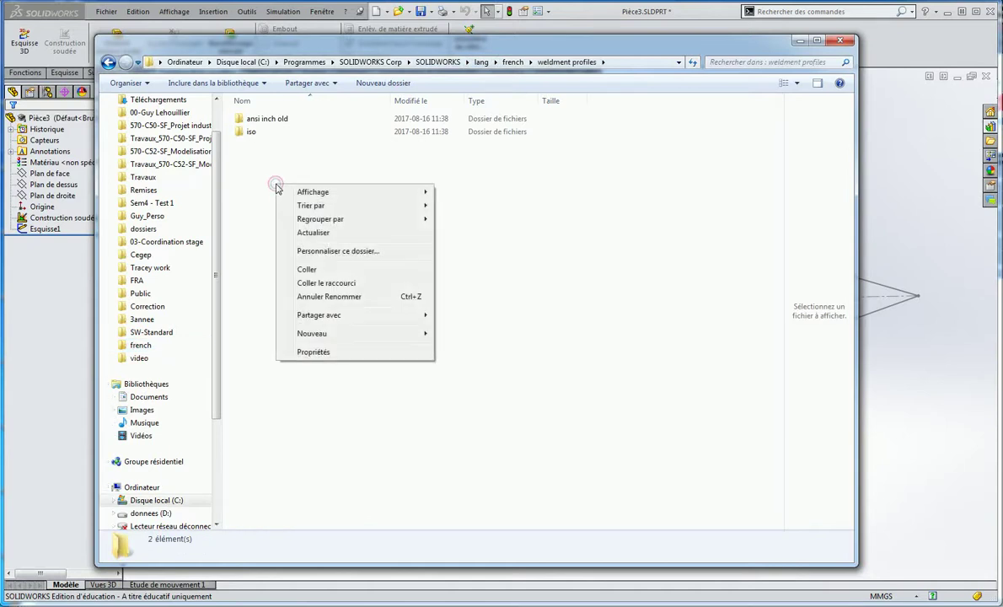
pyautogui.click(306, 269)
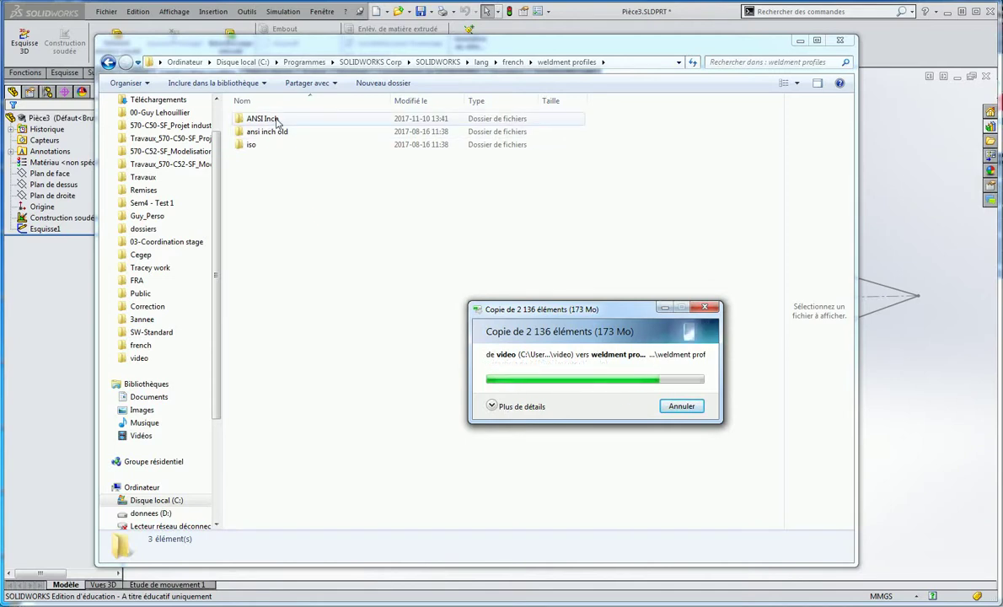
# Open the pasted ANSI Inch folder to find a nested ANSI Inch folder inside
pyautogui.click(264, 121)
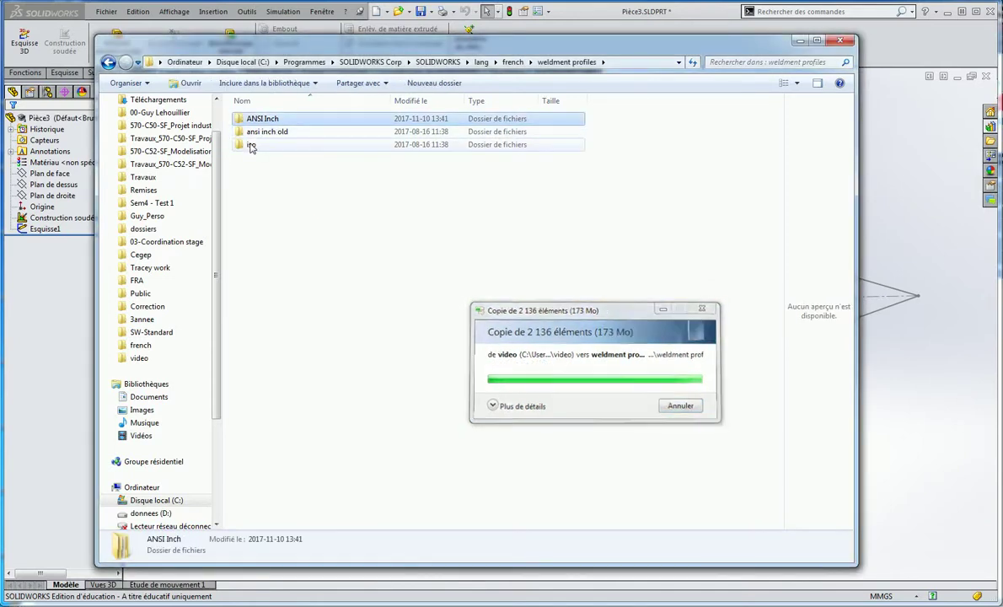
pyautogui.click(282, 245)
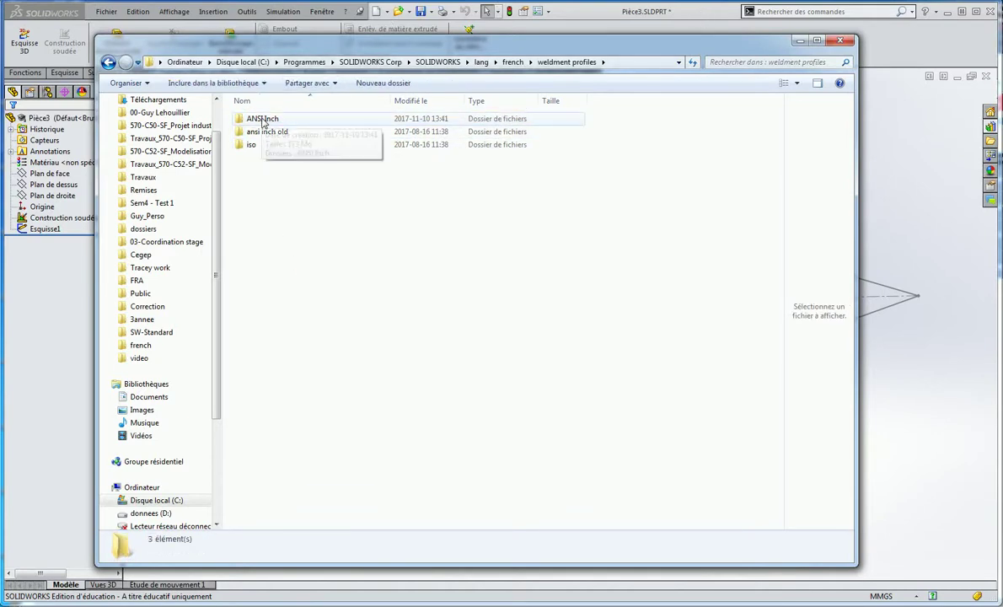
pyautogui.click(263, 121)
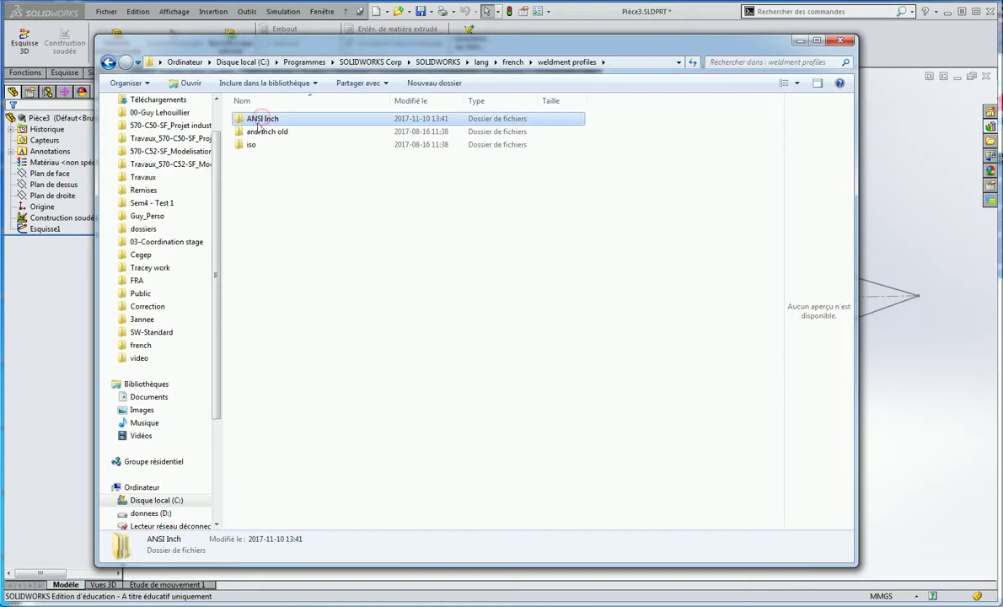
pyautogui.click(298, 197)
pyautogui.doubleClick(259, 122)
pyautogui.doubleClick(252, 123)
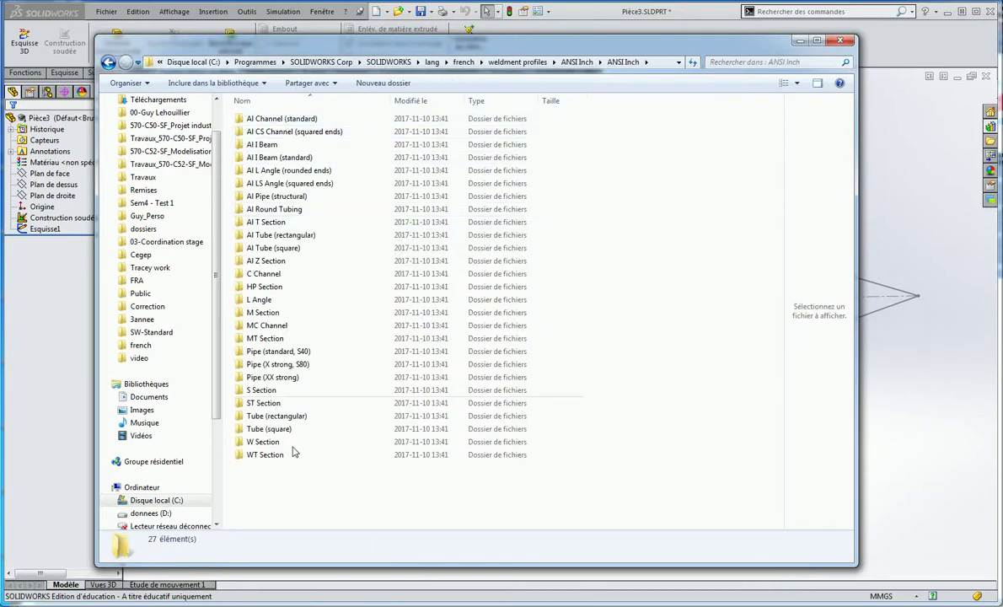
pyautogui.click(108, 63)
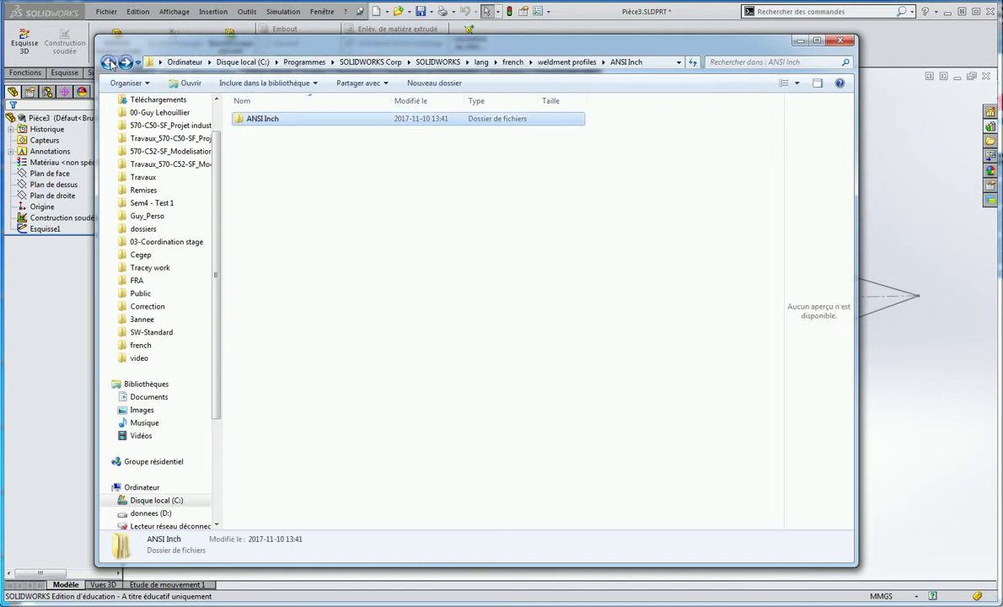
pyautogui.click(107, 63)
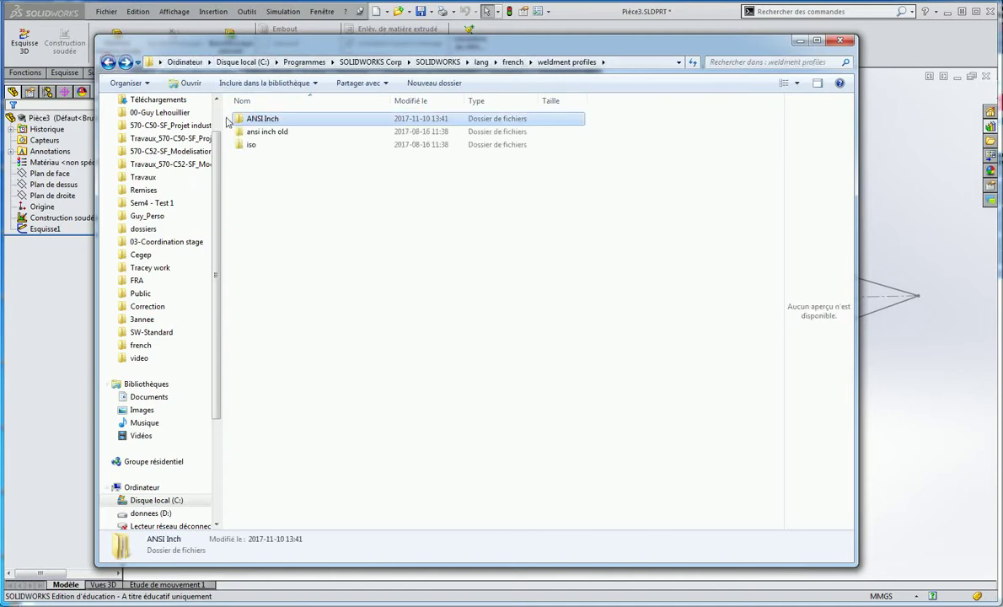
# Compare with ansi inch old, then check the nested folder's Tube (square) family of 71 profiles
pyautogui.doubleClick(270, 133)
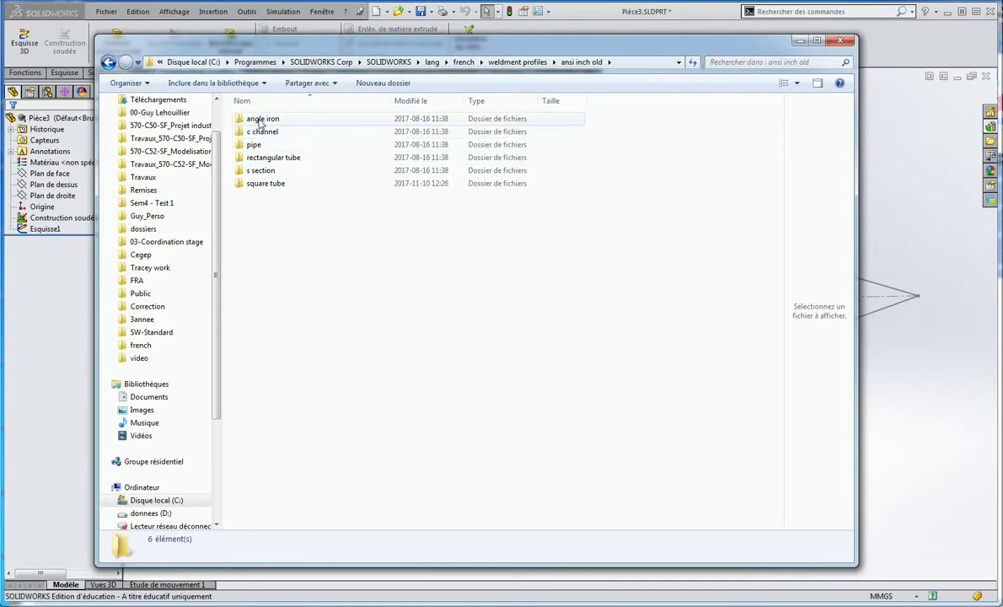
pyautogui.click(106, 63)
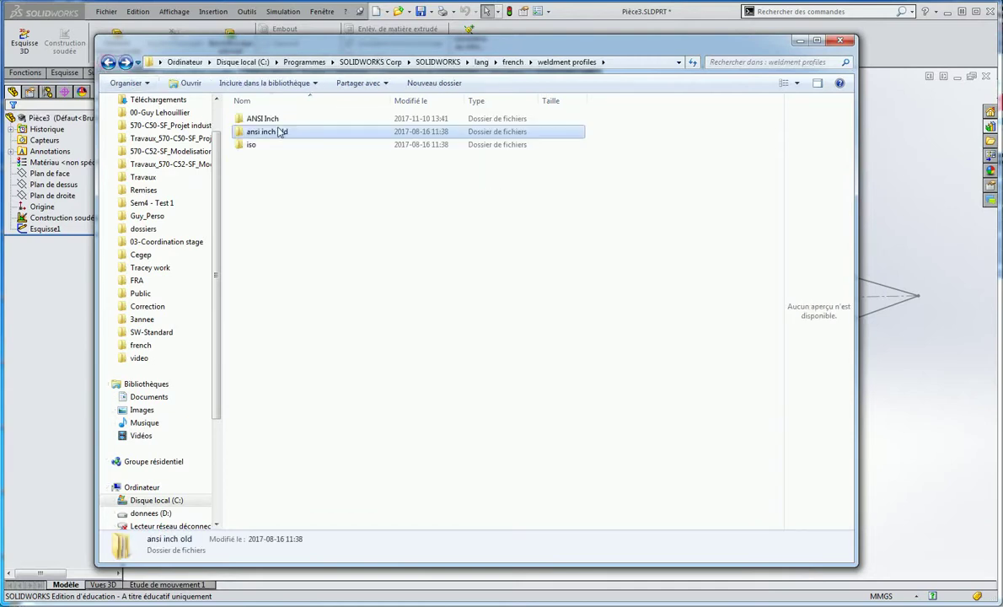
pyautogui.doubleClick(268, 120)
pyautogui.doubleClick(268, 121)
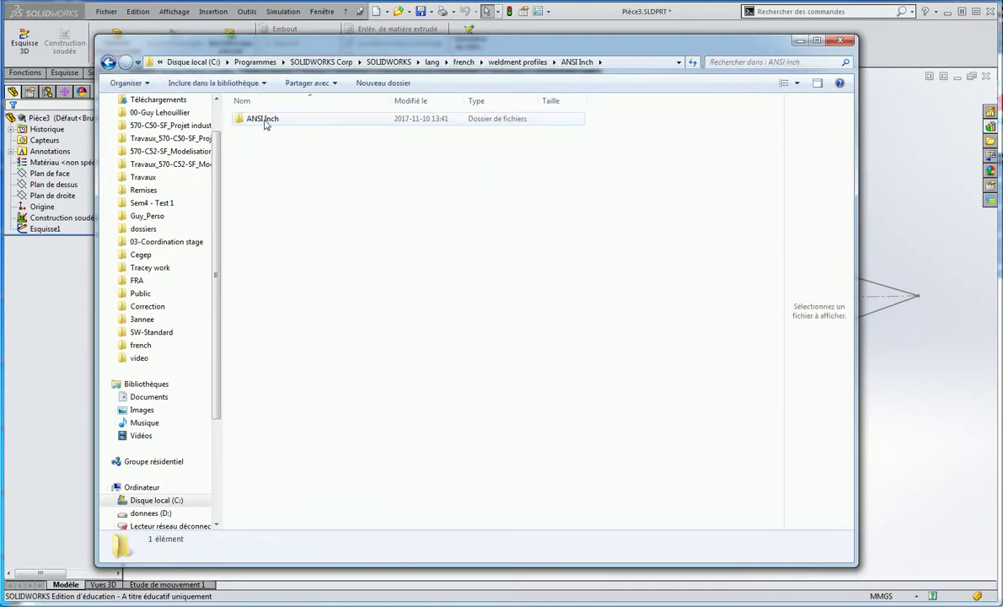
pyautogui.doubleClick(258, 120)
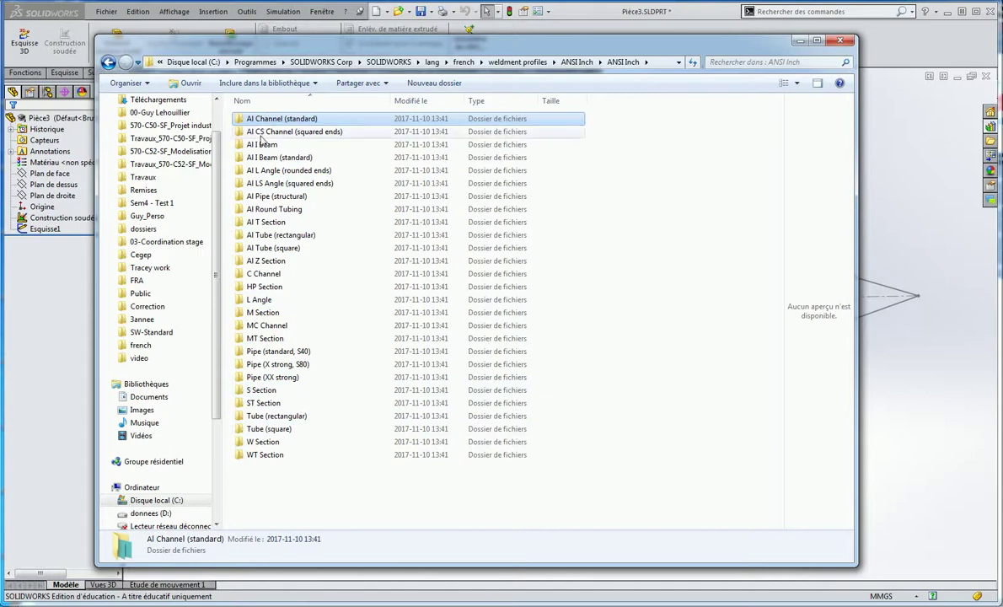
pyautogui.click(269, 430)
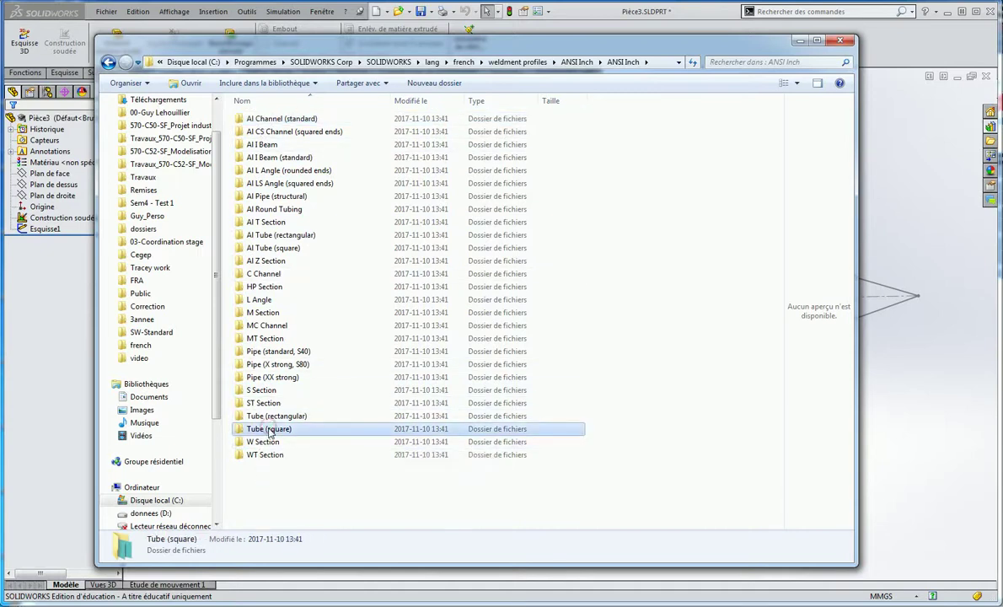
pyautogui.click(269, 432)
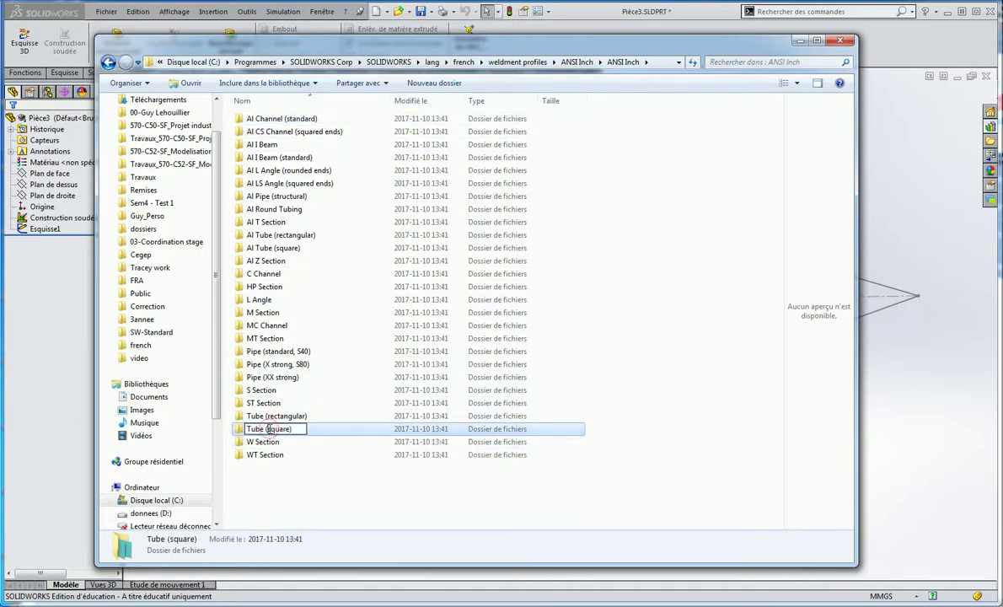
pyautogui.doubleClick(269, 430)
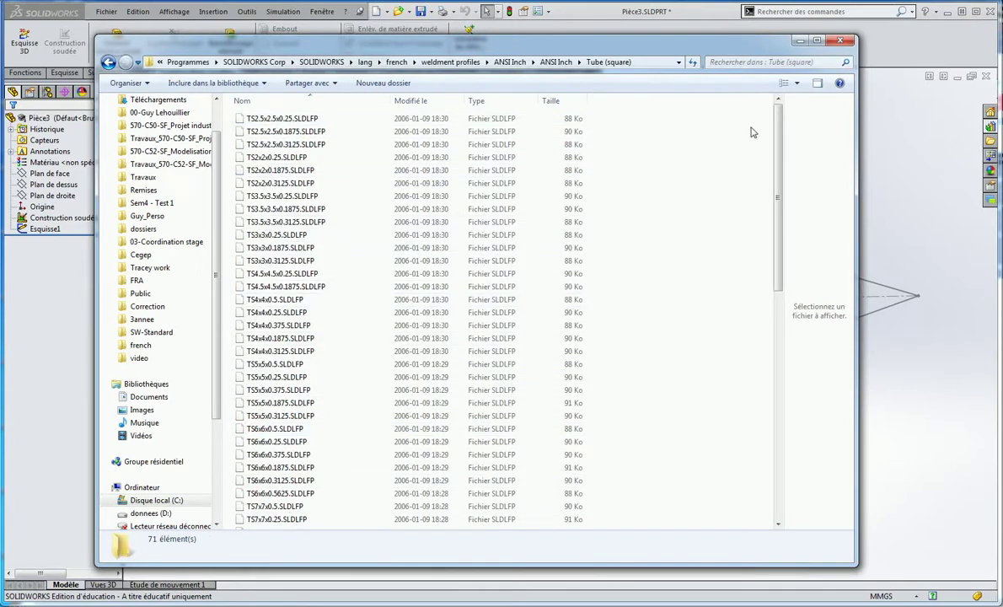
pyautogui.moveTo(778, 152)
pyautogui.mouseDown()
pyautogui.moveTo(778, 363)
pyautogui.moveTo(778, 153)
pyautogui.mouseUp()
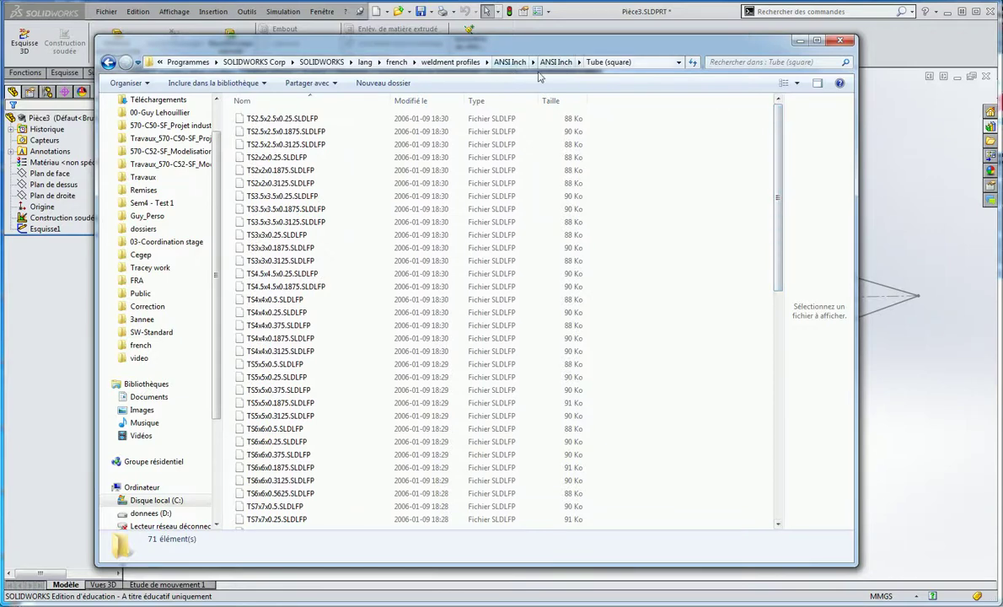
pyautogui.click(108, 64)
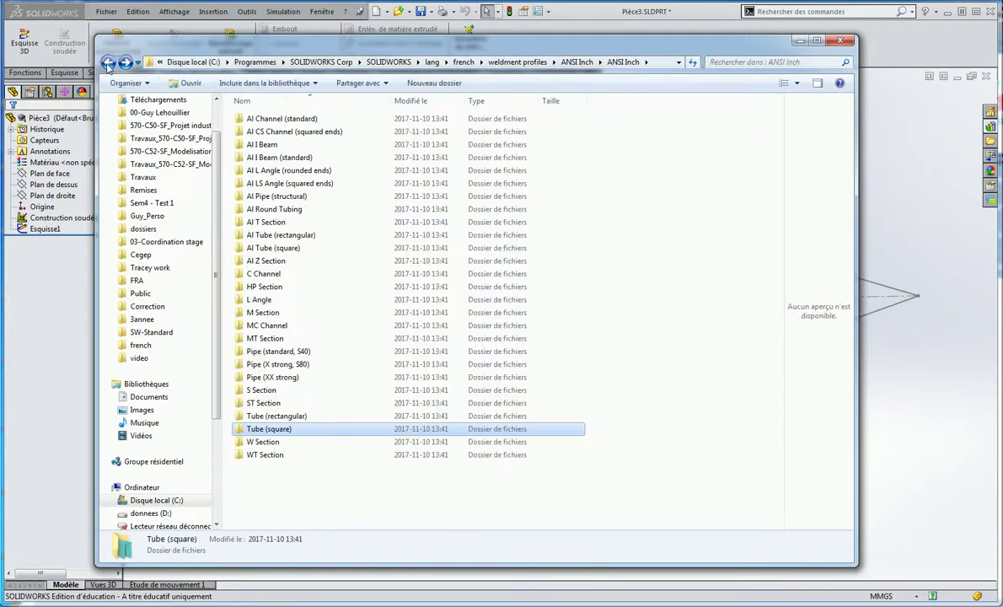
pyautogui.click(108, 64)
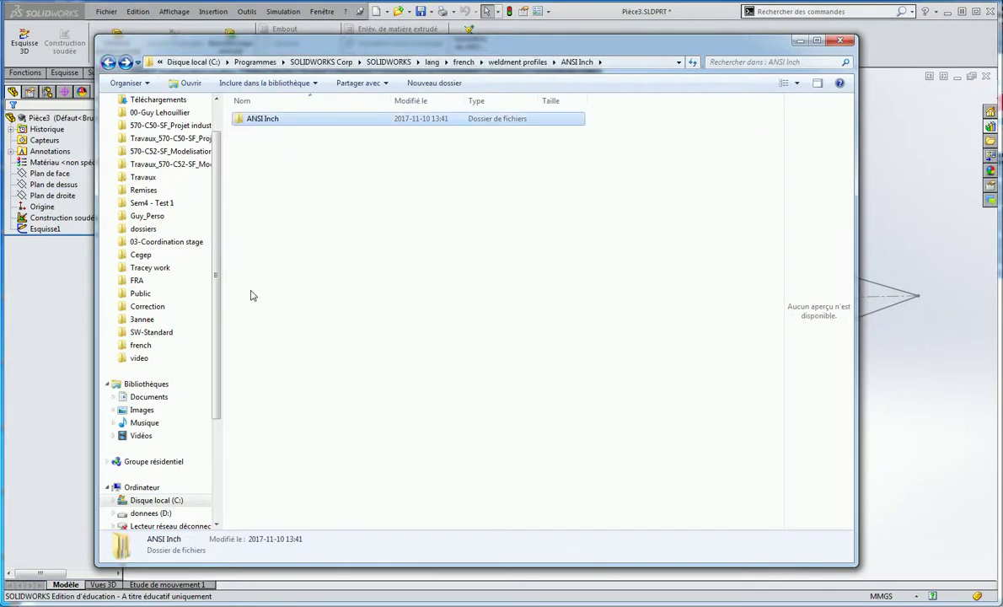
# Copy the nested ANSI Inch folder up into weldment profiles, merging with the existing ANSI Inch
pyautogui.rightClick(264, 125)
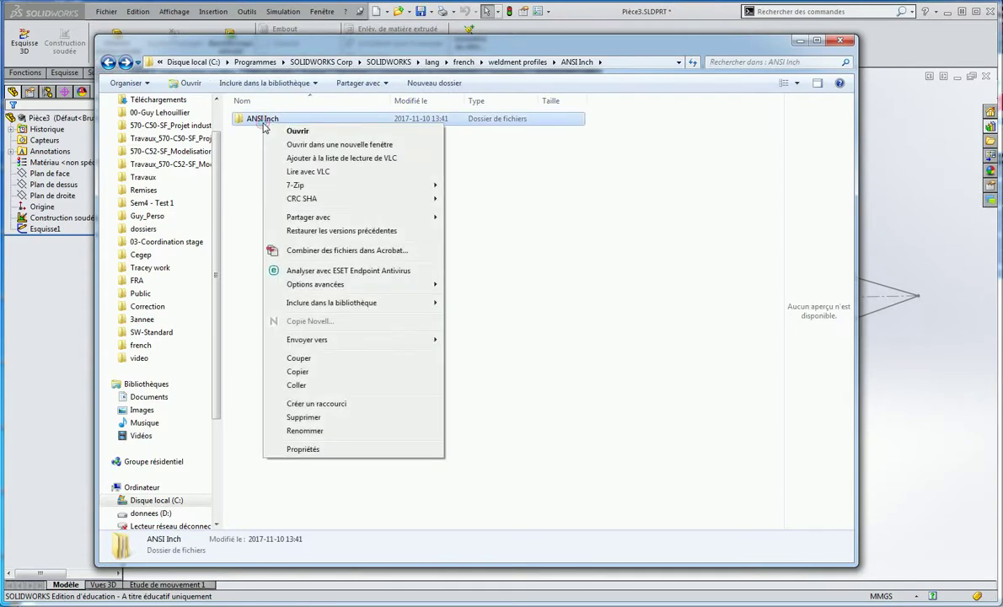
pyautogui.click(297, 372)
pyautogui.press('BackSpace')
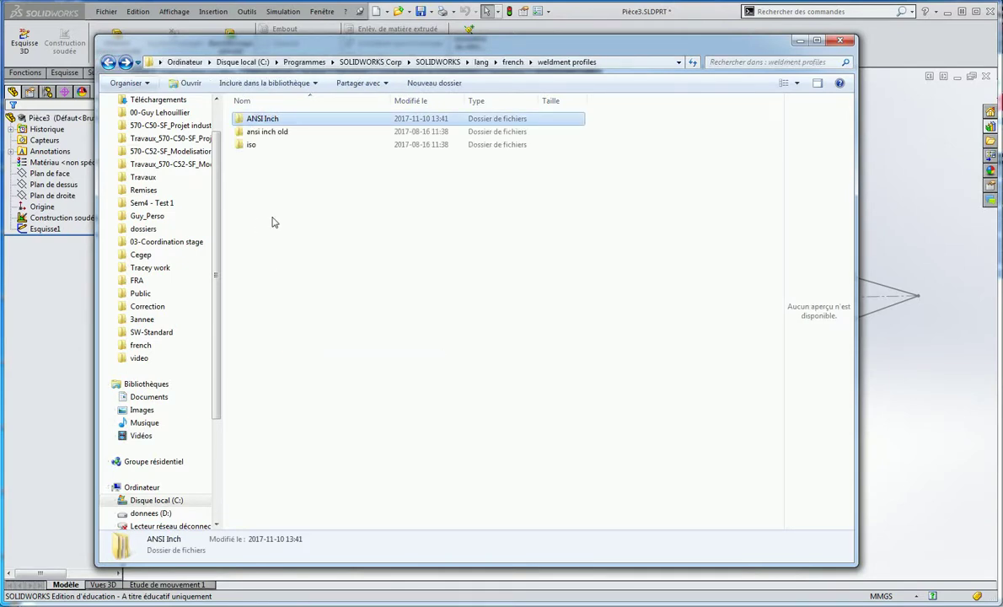
pyautogui.rightClick(281, 220)
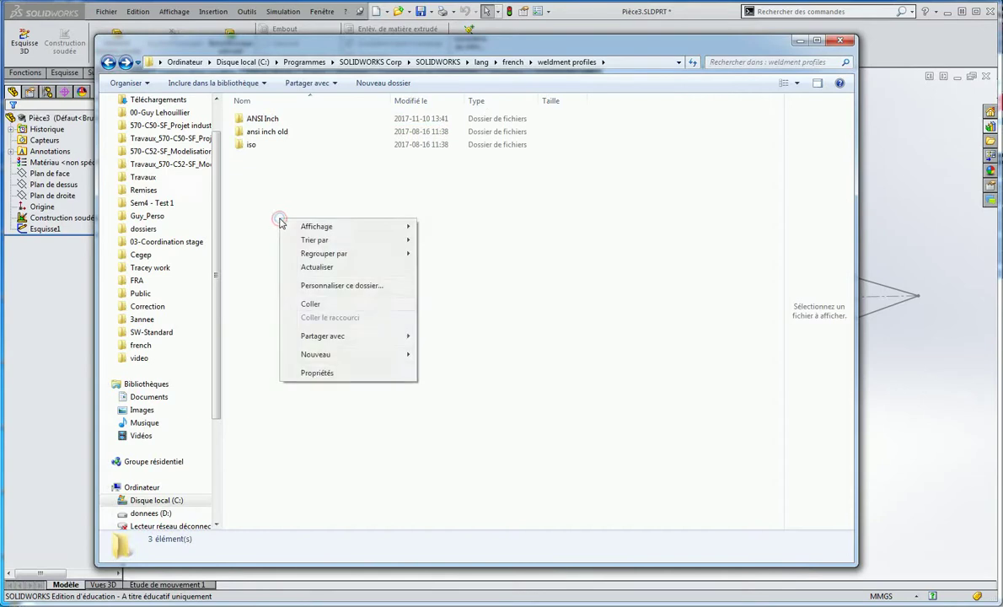
pyautogui.click(320, 307)
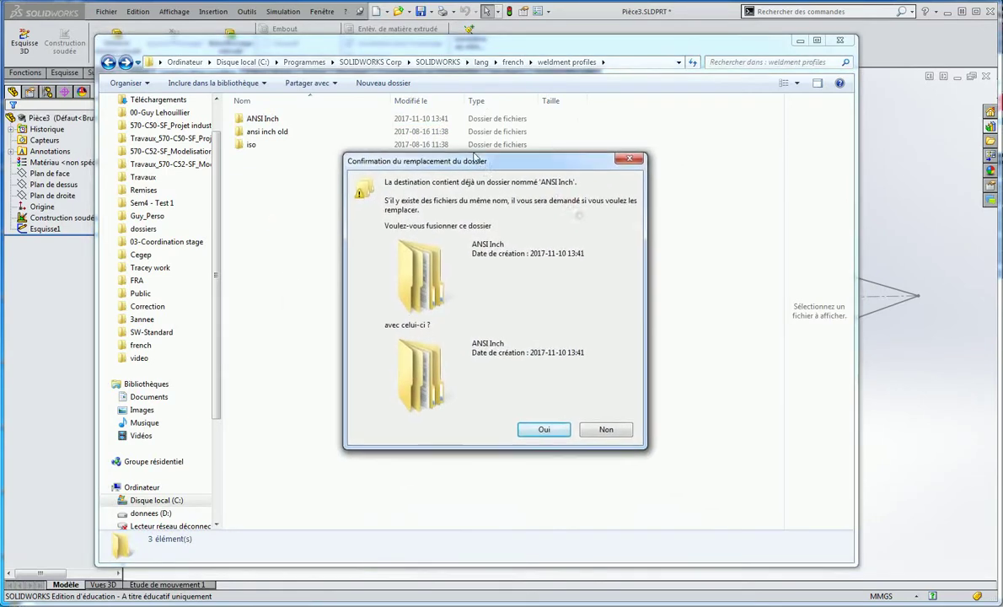
pyautogui.click(538, 430)
# Verify ANSI Inch now holds the 27 profile families, then return to SOLIDWORKS
pyautogui.click(311, 228)
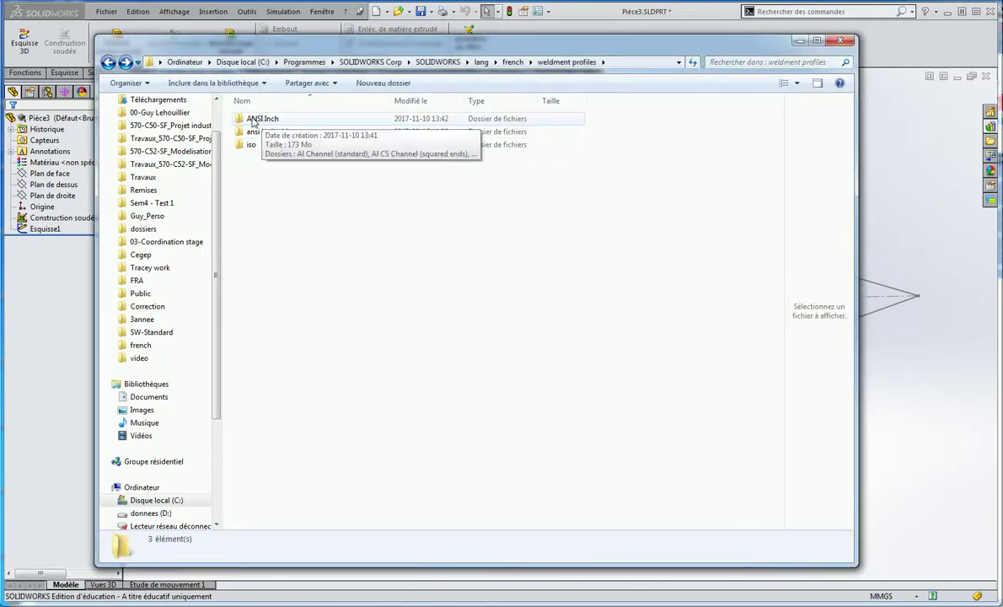
pyautogui.doubleClick(263, 123)
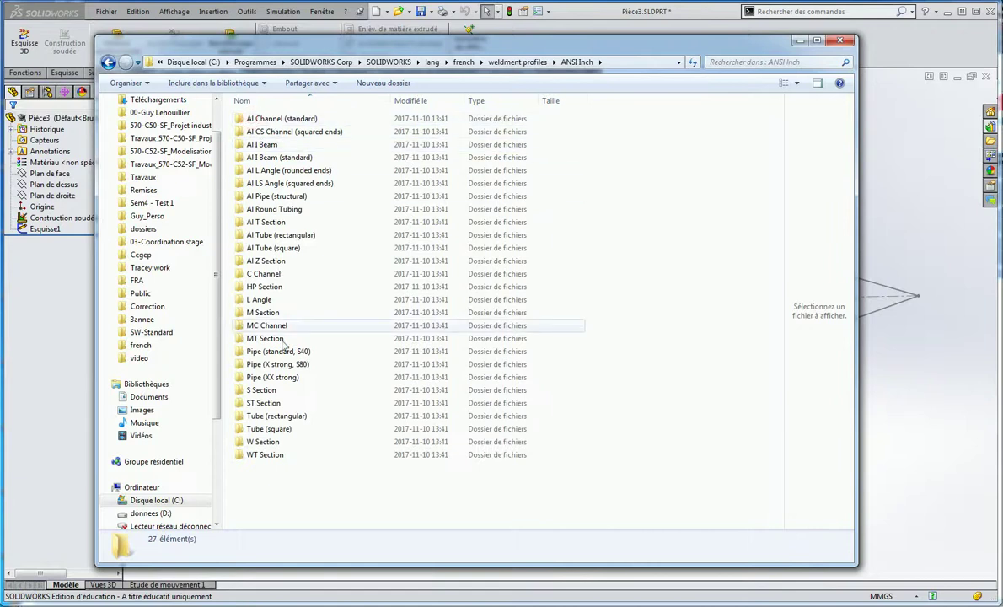
pyautogui.click(108, 61)
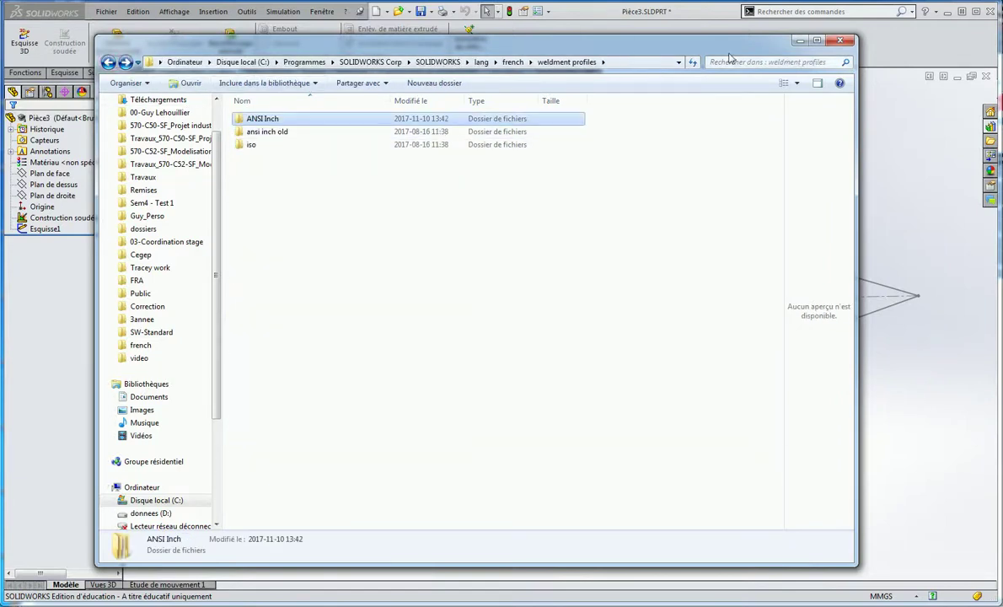
pyautogui.click(548, 19)
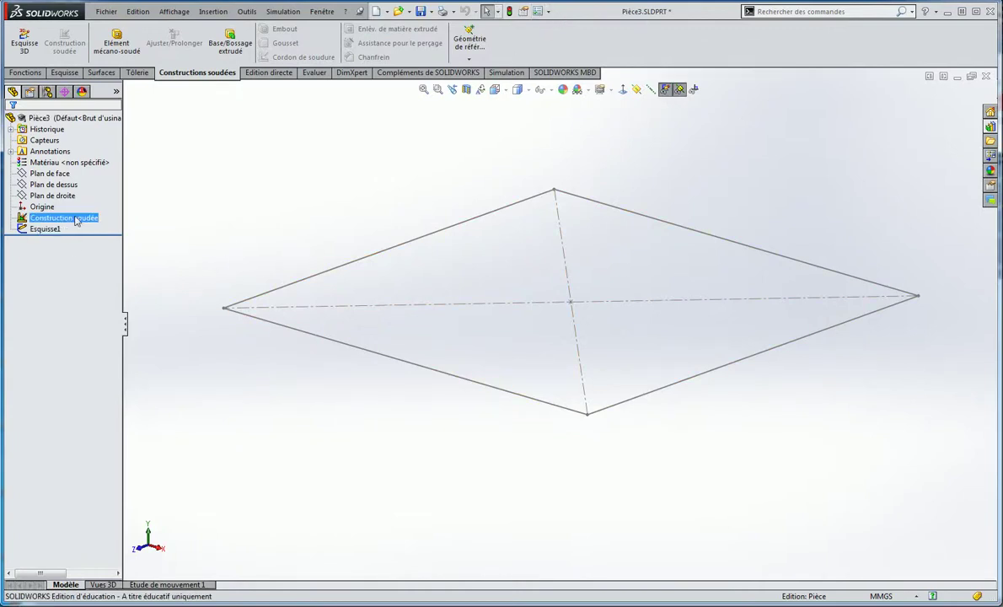
# Start a structural member using ansi pouces, Al Tube (square), size 1 SQ x .058 Wall
pyautogui.click(117, 37)
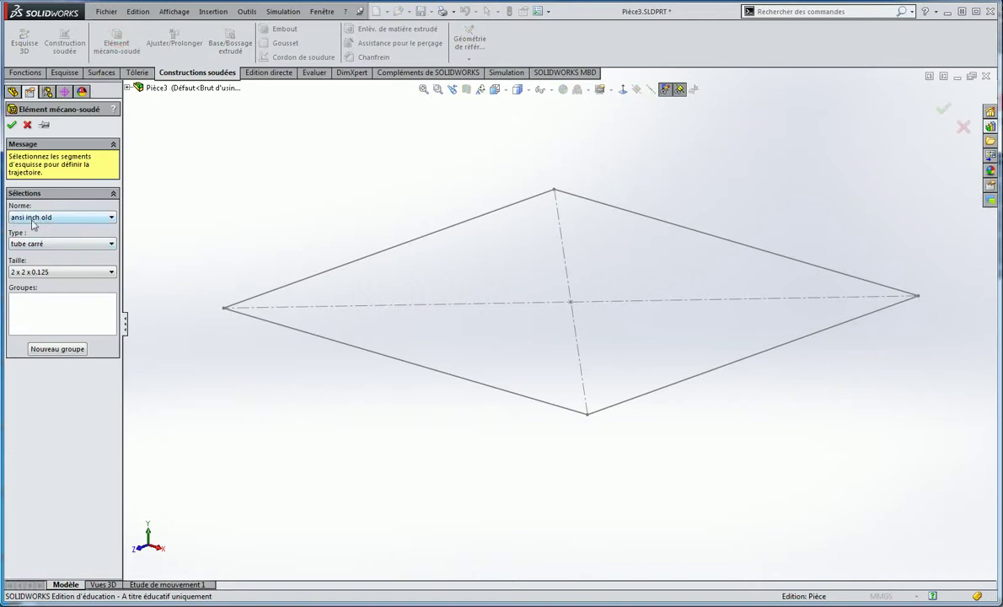
pyautogui.click(69, 219)
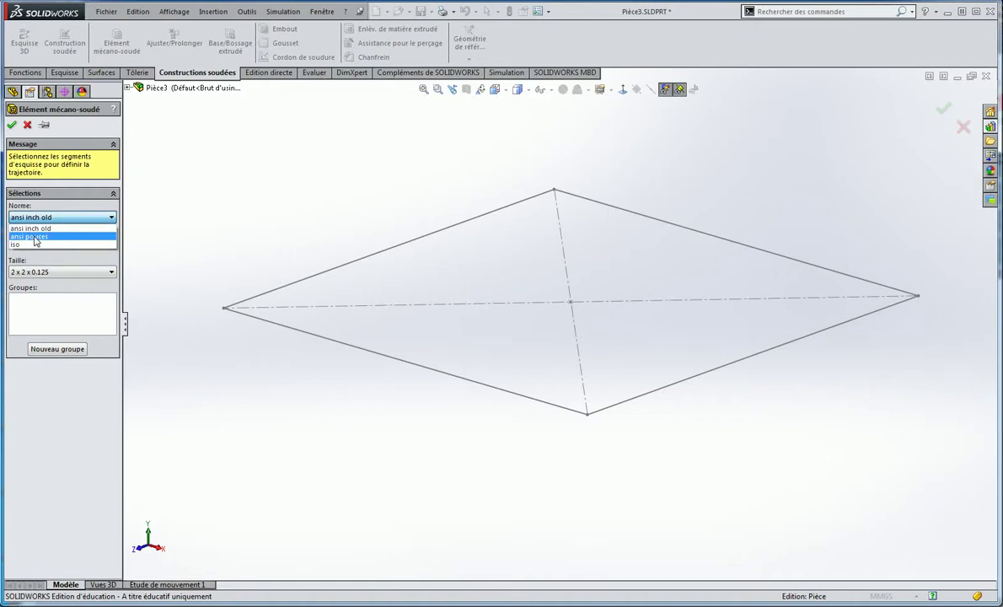
pyautogui.click(35, 237)
pyautogui.click(34, 242)
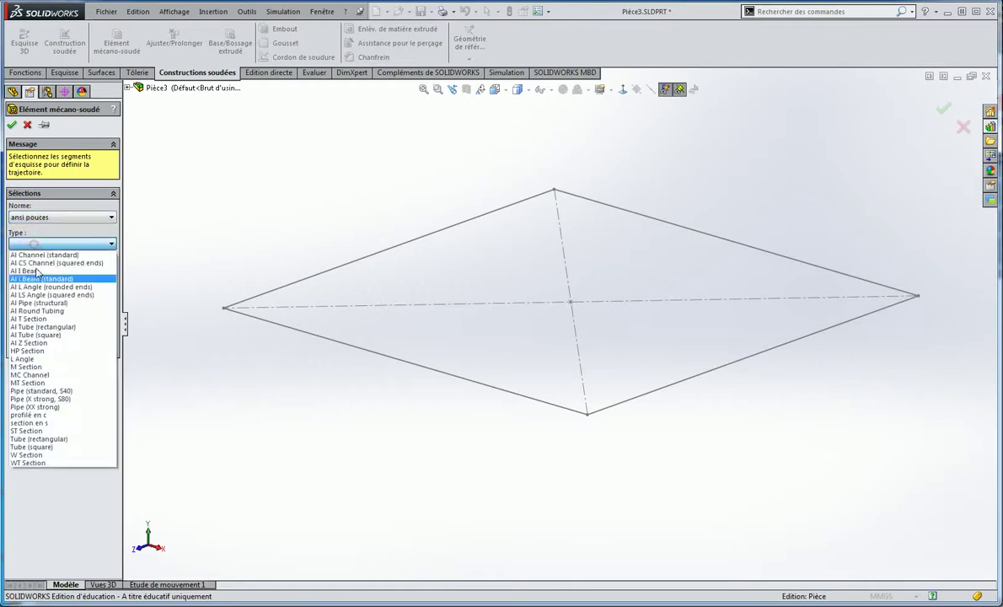
pyautogui.click(30, 447)
pyautogui.click(27, 273)
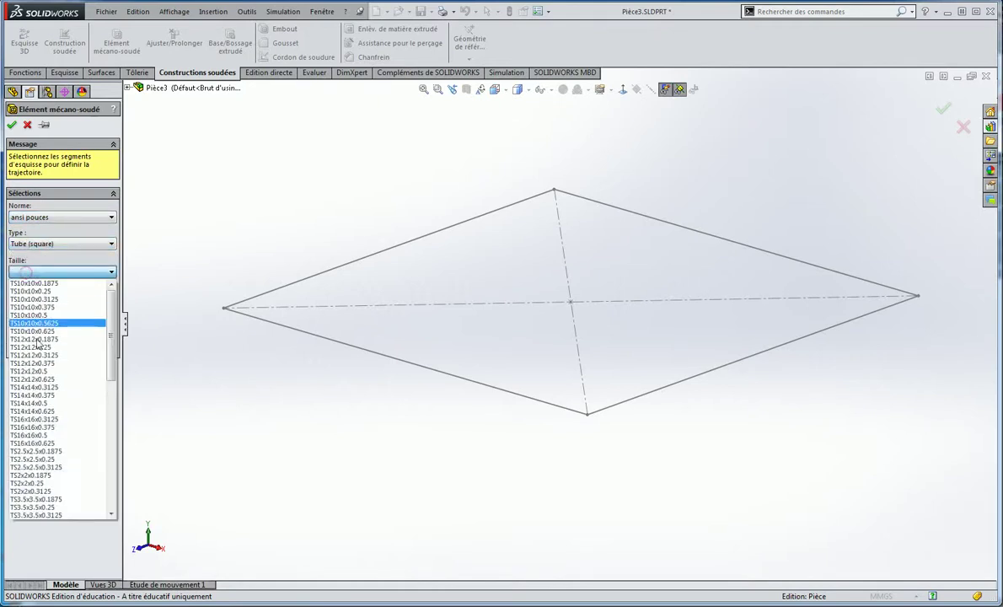
pyautogui.click(28, 243)
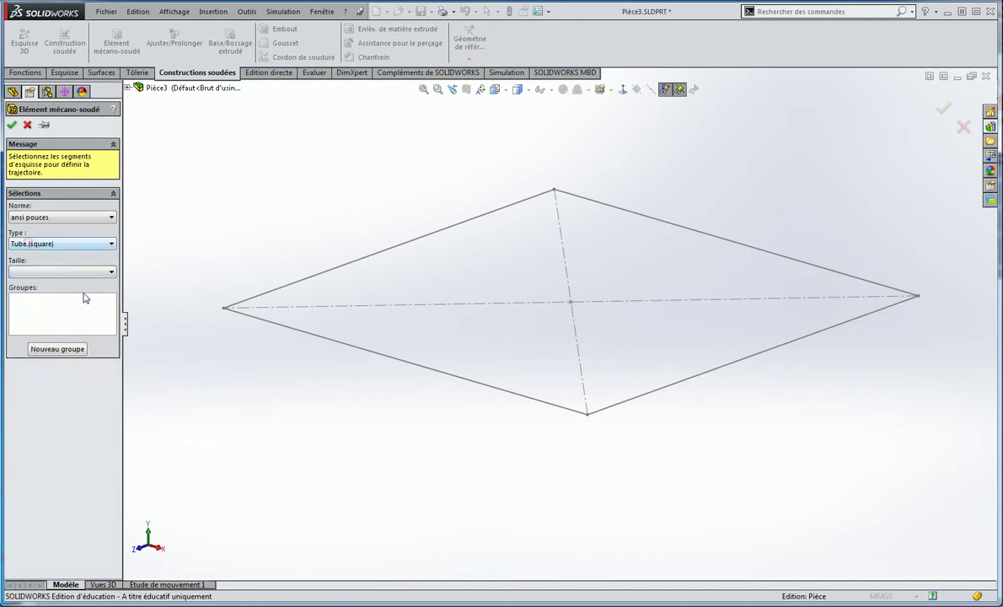
pyautogui.click(64, 244)
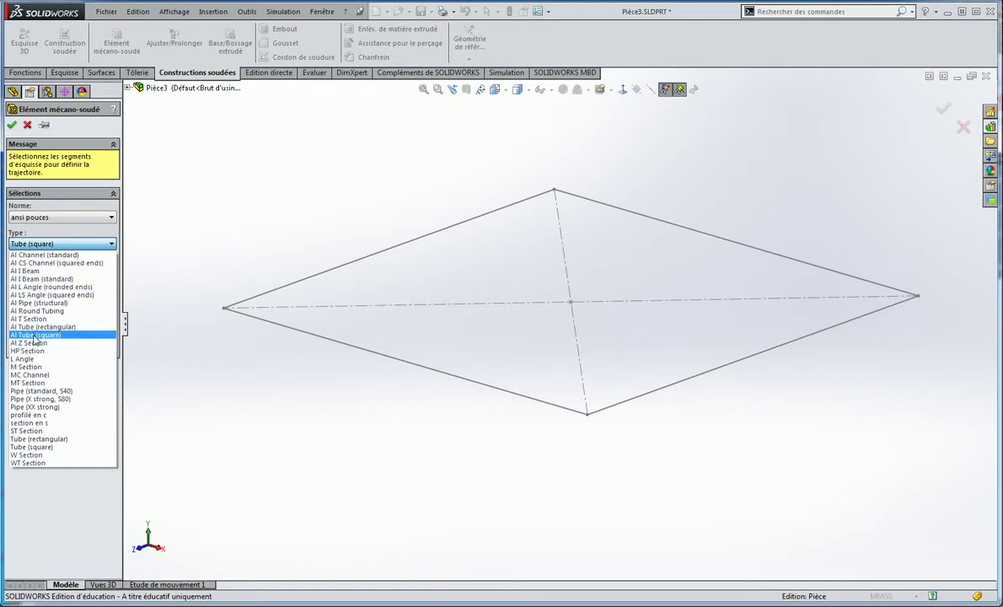
pyautogui.click(36, 336)
pyautogui.click(37, 273)
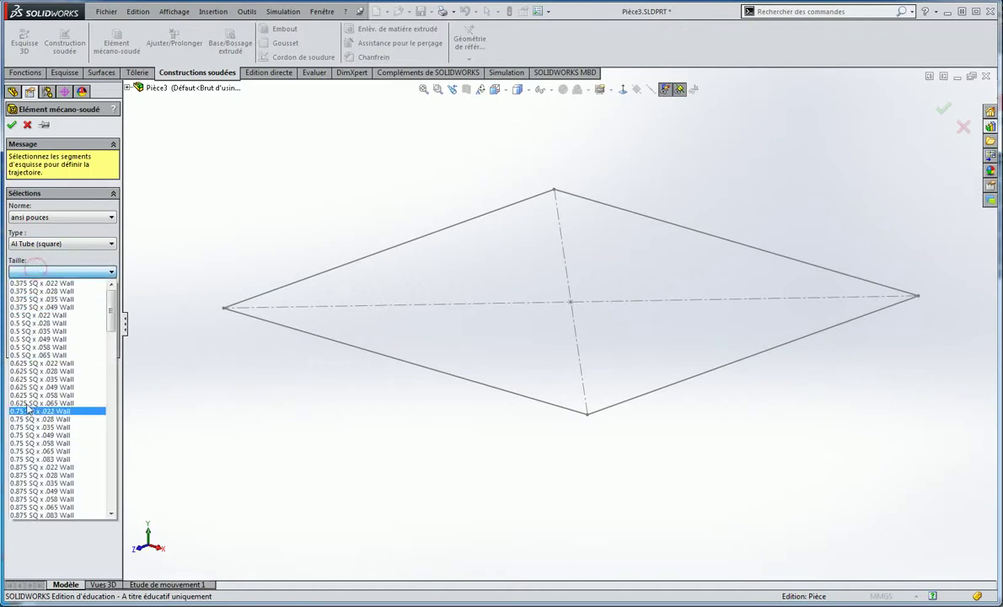
pyautogui.moveTo(110, 315); pyautogui.dragTo(112, 354)
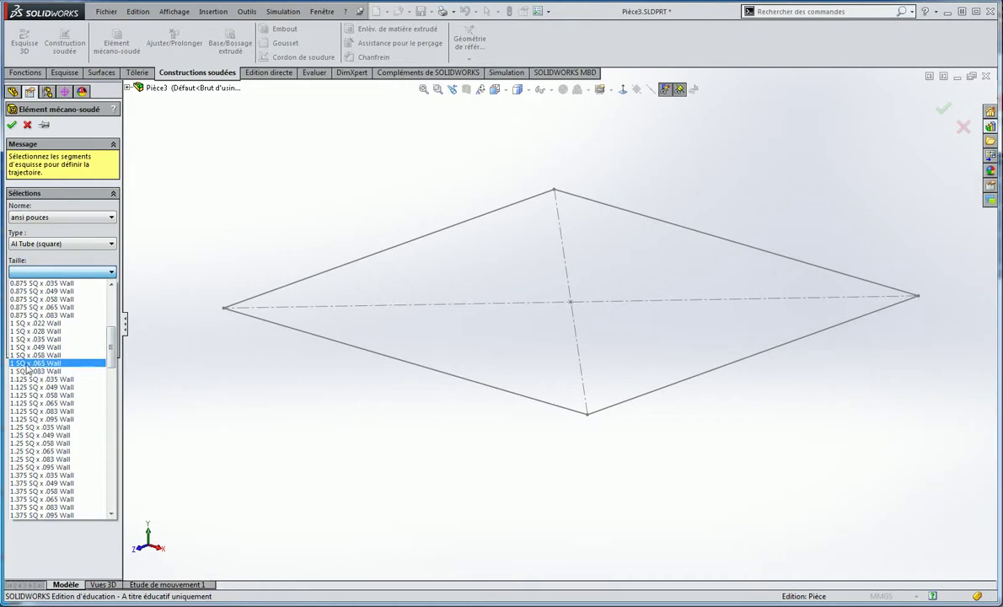
pyautogui.click(22, 354)
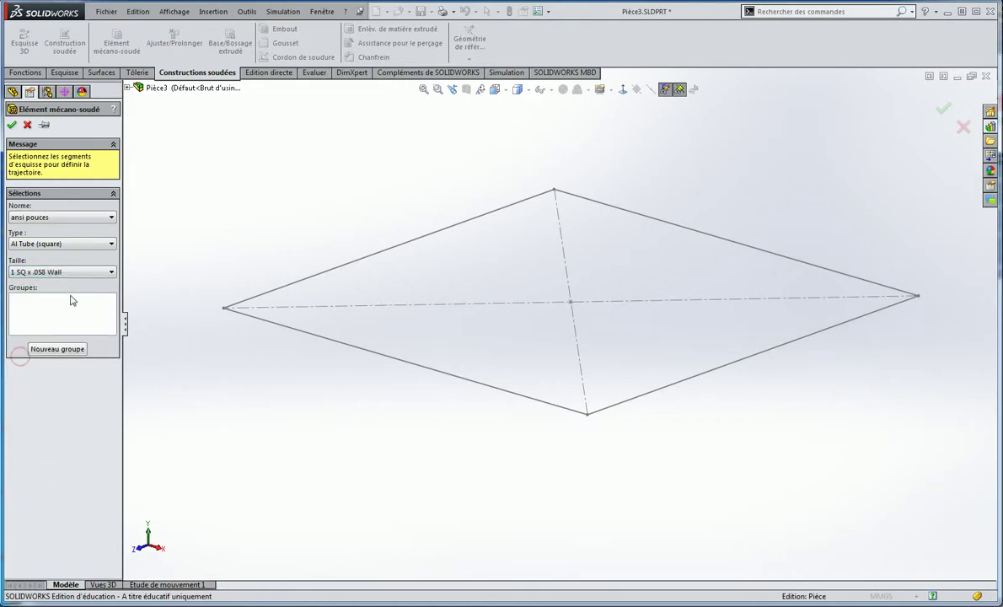
# Run the tube along the lower-left and lower-right diamond edges with a mitered corner
pyautogui.click(266, 326)
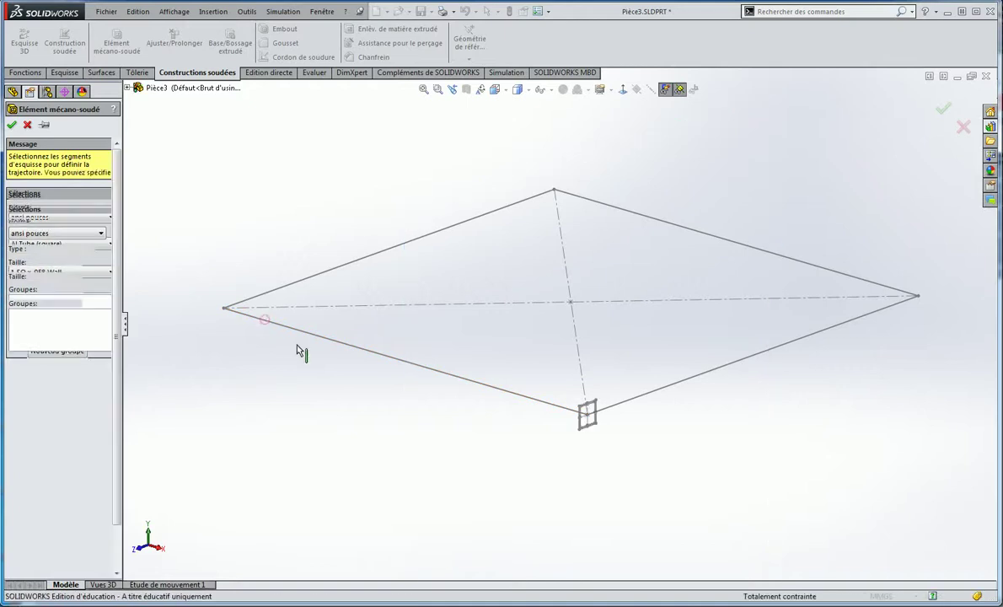
pyautogui.click(615, 410)
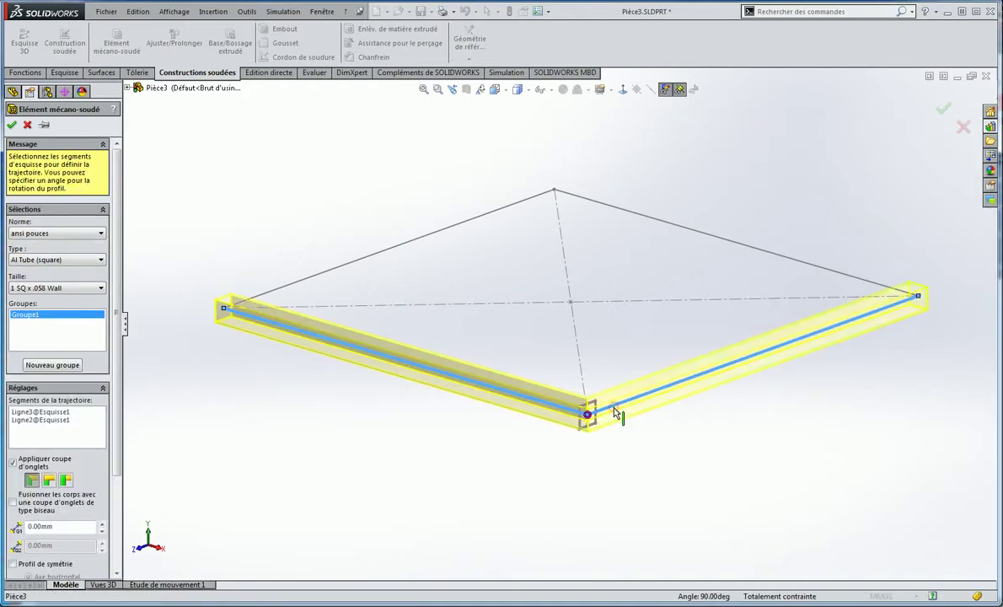
pyautogui.click(944, 110)
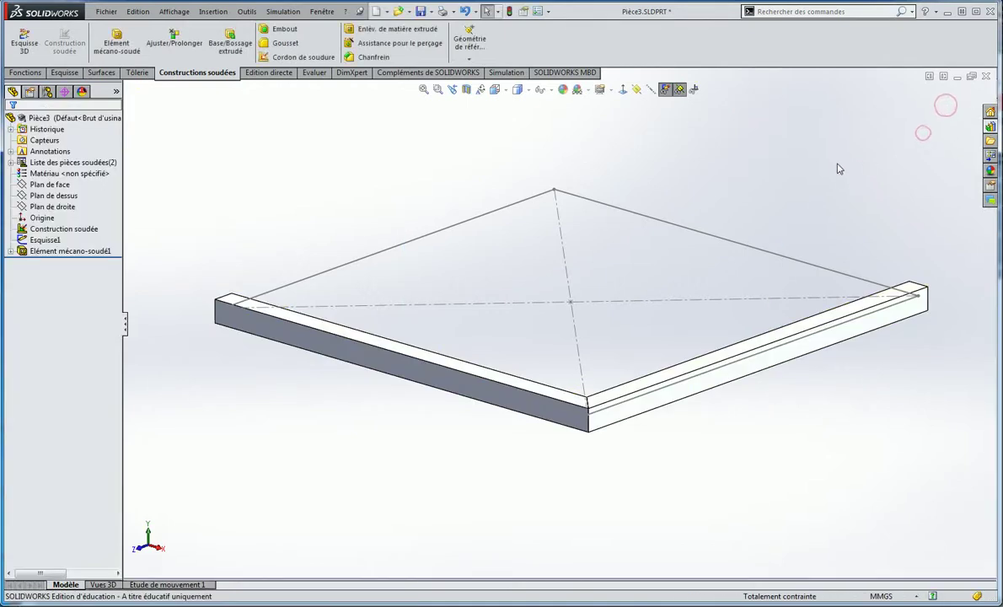
# Orbit and zoom around the two mitered tube members to inspect the welded frame
pyautogui.moveTo(837, 168)
pyautogui.mouseDown(button='middle')
pyautogui.moveTo(622, 159)
pyautogui.moveTo(265, 387)
pyautogui.mouseUp(button='middle')
pyautogui.scroll(-3, 316, 301)
pyautogui.scroll(-2, 354, 302)
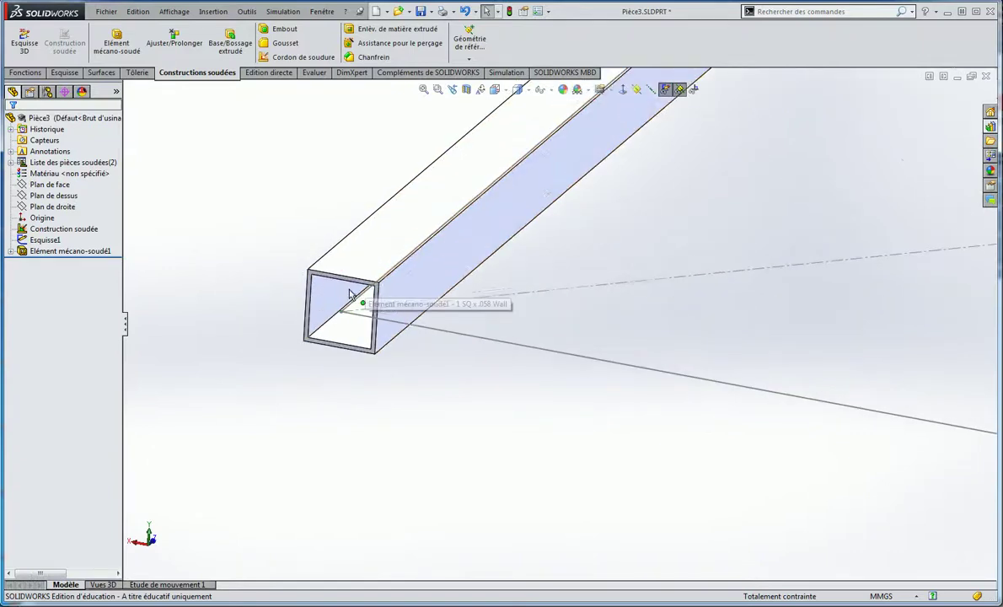
pyautogui.scroll(3, 472, 274)
pyautogui.scroll(3, 752, 319)
pyautogui.scroll(2, 751, 319)
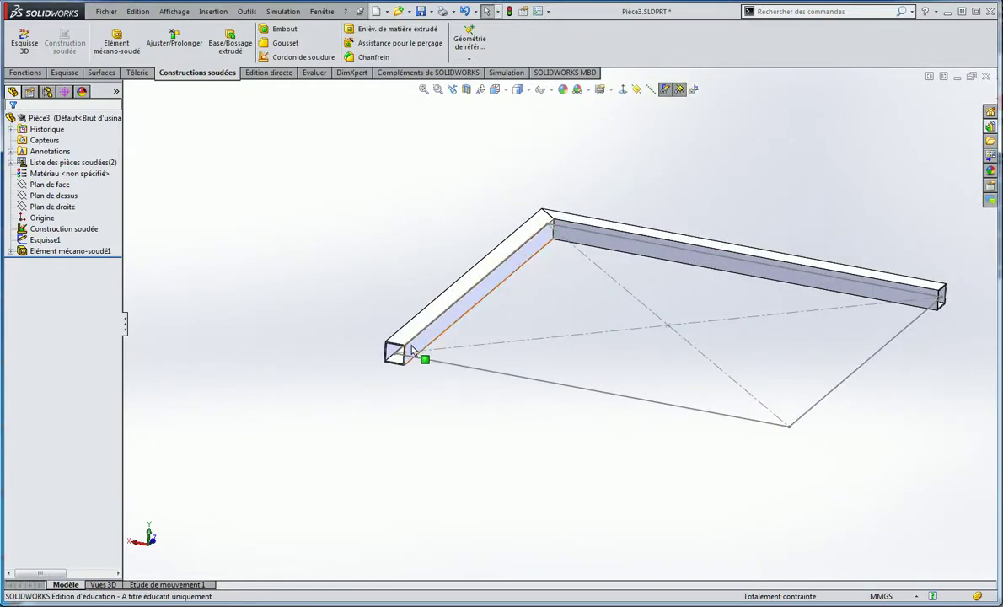
pyautogui.scroll(-3, 388, 376)
pyautogui.scroll(-2, 423, 372)
pyautogui.scroll(-2, 455, 327)
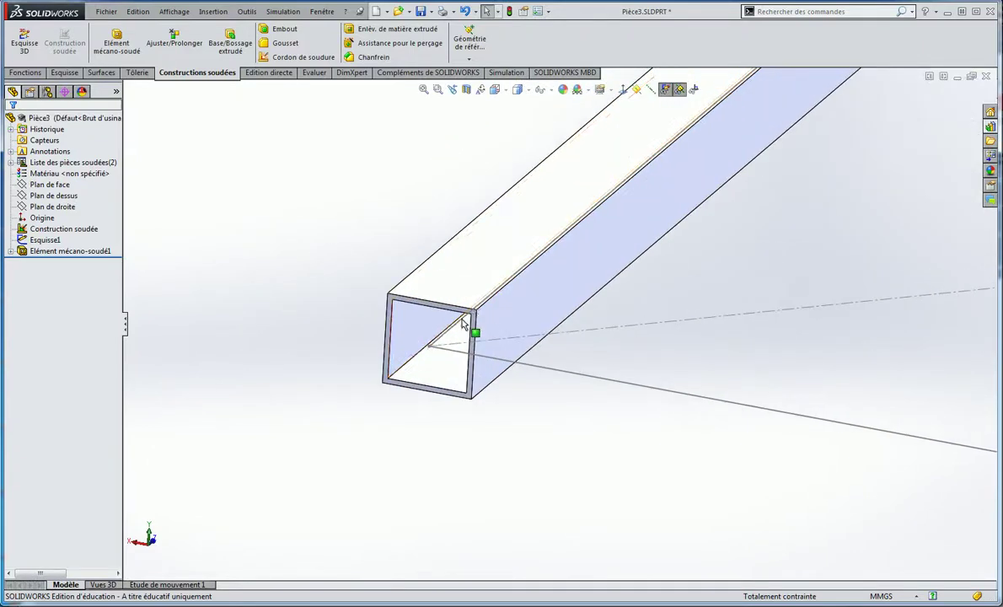
pyautogui.scroll(3, 590, 312)
pyautogui.scroll(2, 742, 303)
pyautogui.scroll(2, 758, 282)
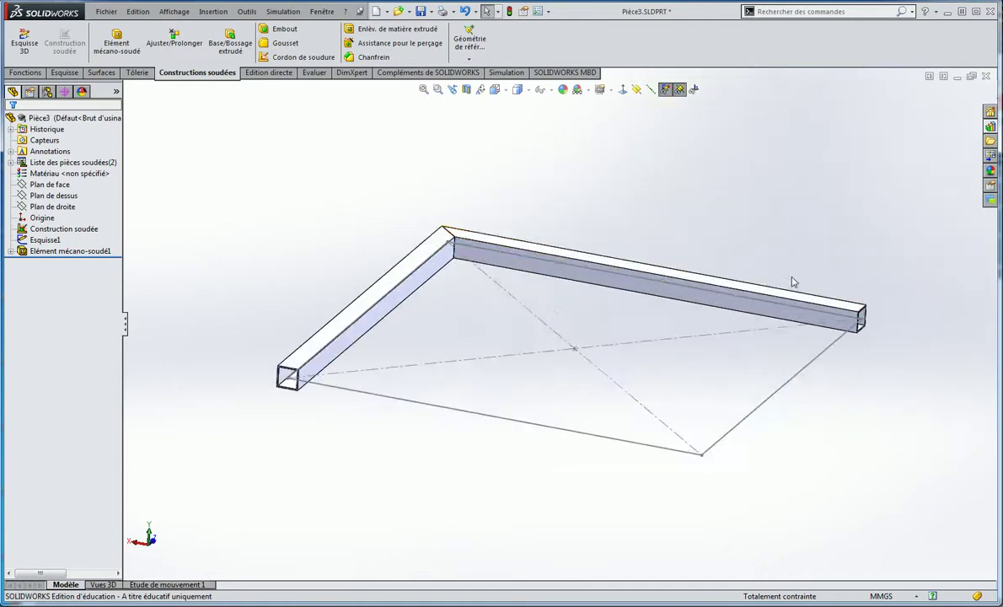
pyautogui.scroll(2, 715, 371)
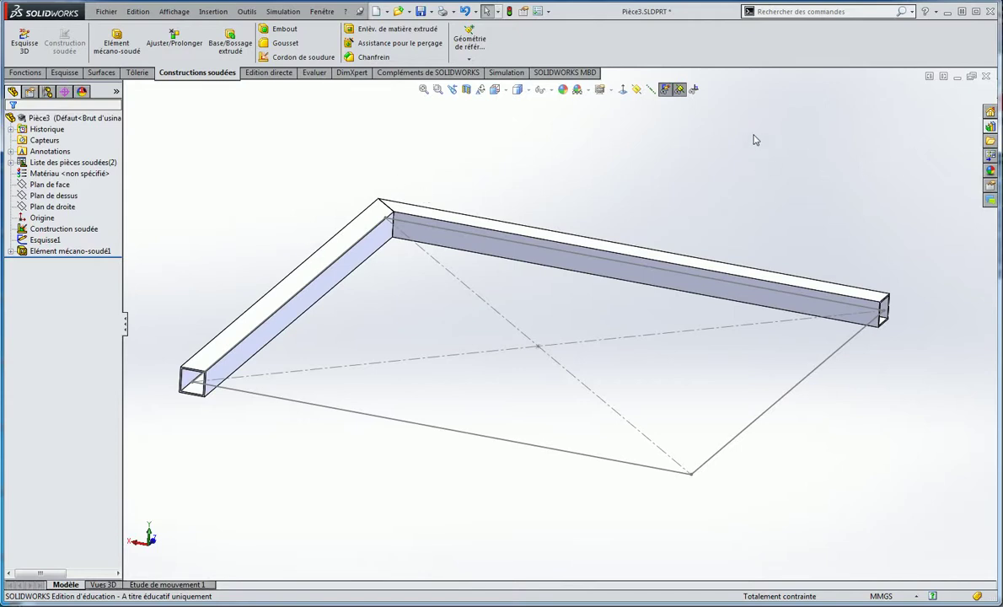
pyautogui.moveTo(755, 140)
pyautogui.mouseDown(button='middle')
pyautogui.moveTo(721, 167)
pyautogui.moveTo(721, 134)
pyautogui.moveTo(734, 157)
pyautogui.moveTo(708, 137)
pyautogui.mouseUp(button='middle')
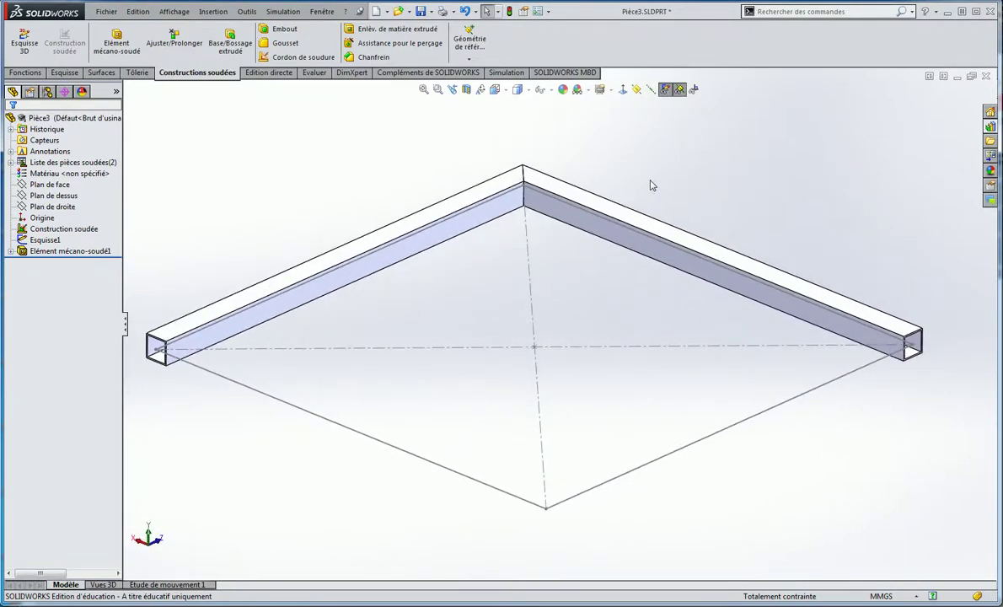
pyautogui.moveTo(685, 185); pyautogui.dragTo(688, 169, button='middle')
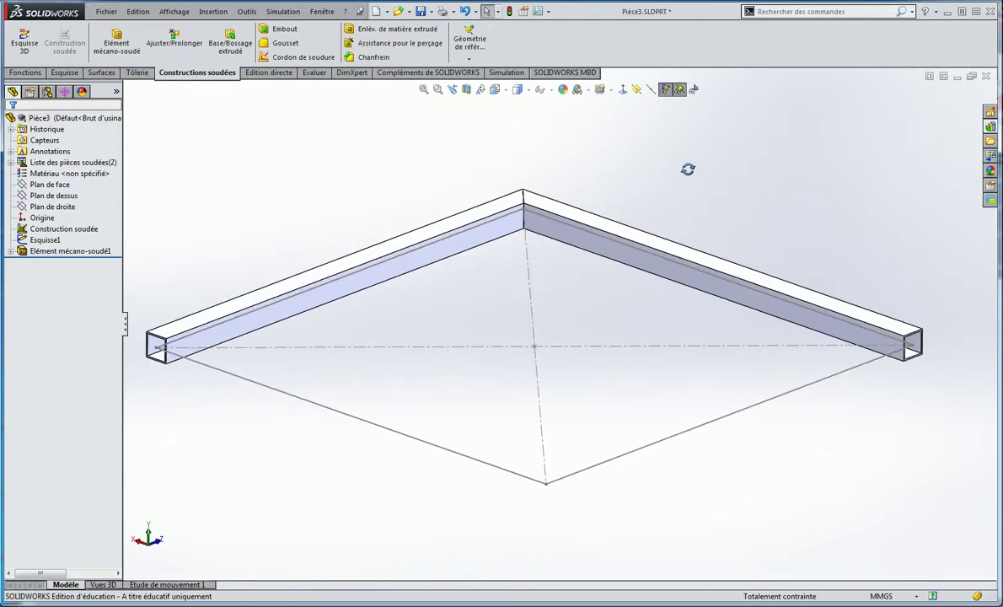